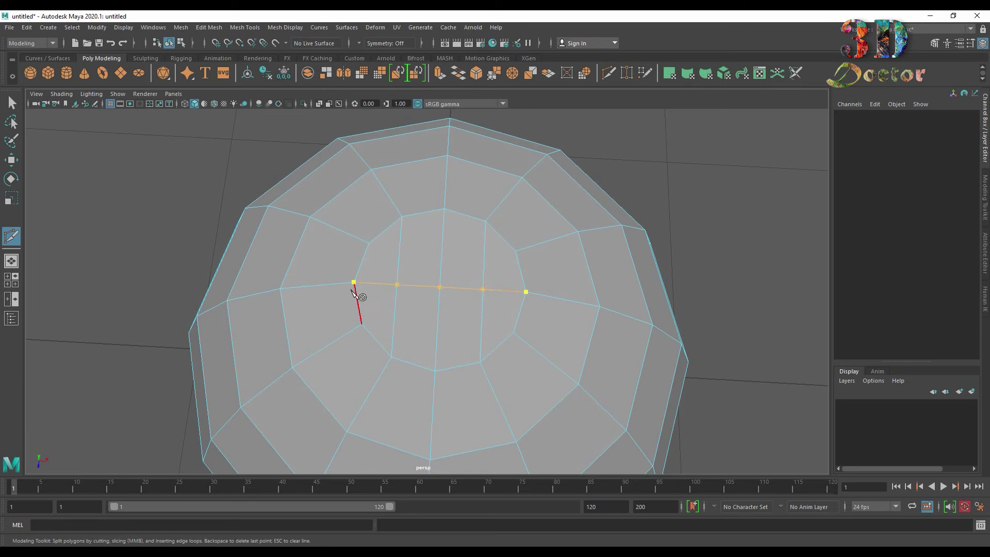
Finish the cut across the sphere's top cap and delete all faces below the upper dome, including the middle ring and lower half.
key(q)
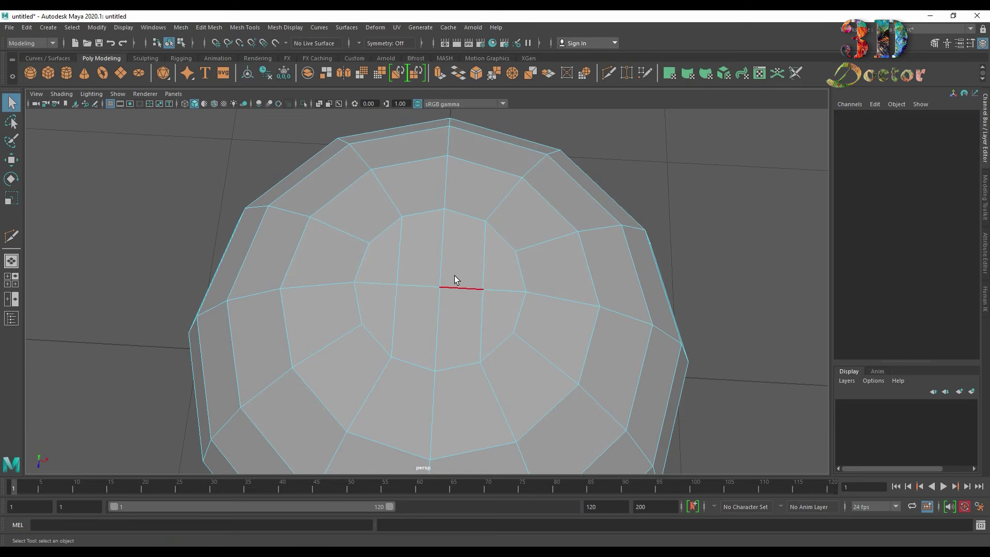
scroll(464, 325, down, 3)
alt+drag(466, 341, 428, 295)
right_drag(404, 272, 404, 301)
click(404, 303)
shift+double_click(516, 313)
key(Delete)
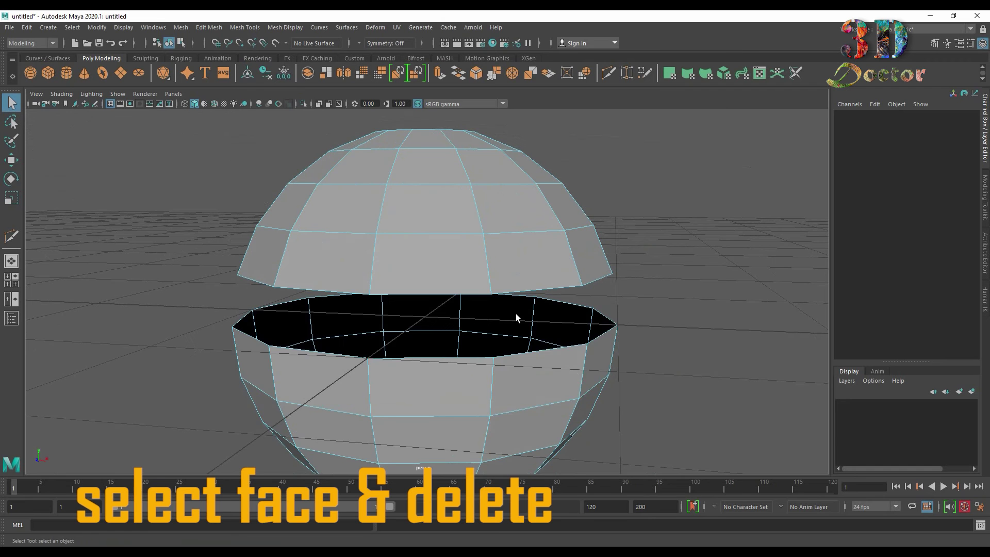
double_click(530, 377)
key(Delete)
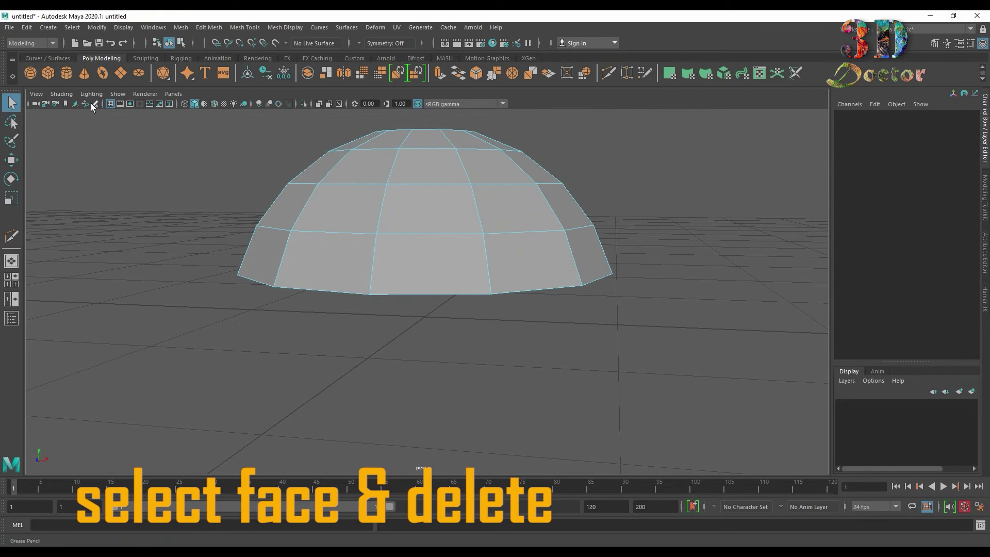
Hide the viewport grid and flatten the dome vertically to a Y scale of about 0.295.
click(108, 104)
right_drag(467, 224, 547, 192)
alt+middle_drag(488, 177, 487, 224)
key(r)
drag(423, 315, 422, 350)
alt+drag(447, 311, 486, 370)
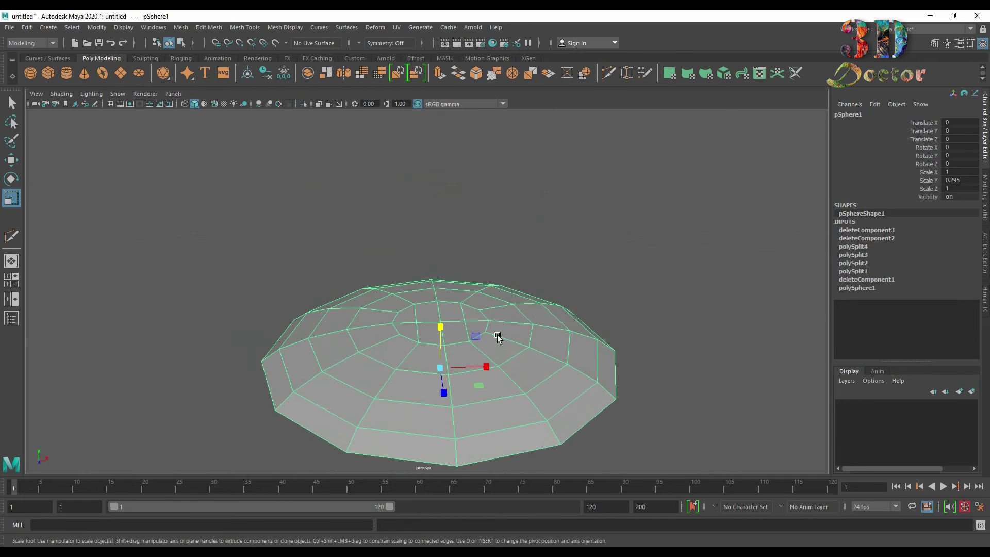
alt+drag(498, 336, 464, 286)
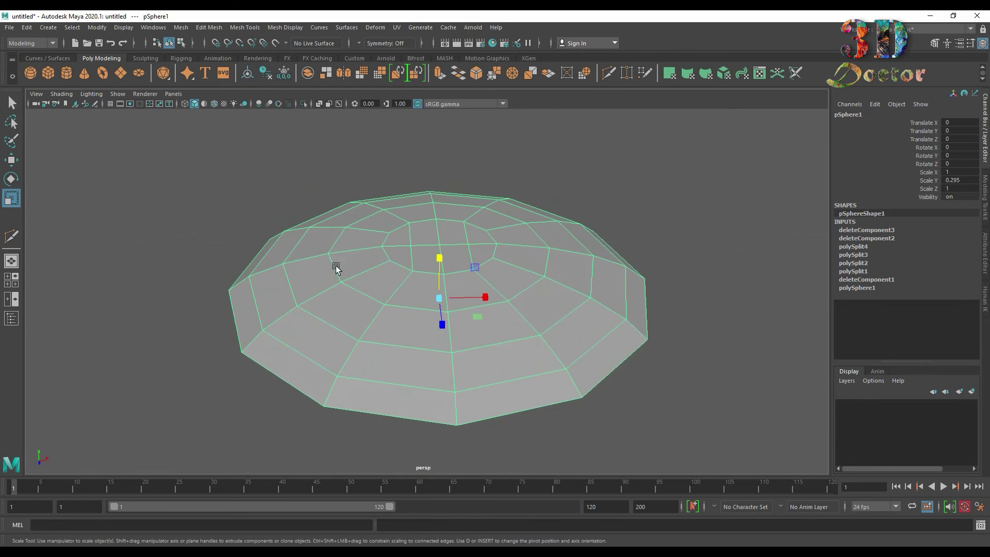
Delete the construction history of the flattened dome.
click(10, 27)
mouse_move(26, 27)
mouse_move(103, 149)
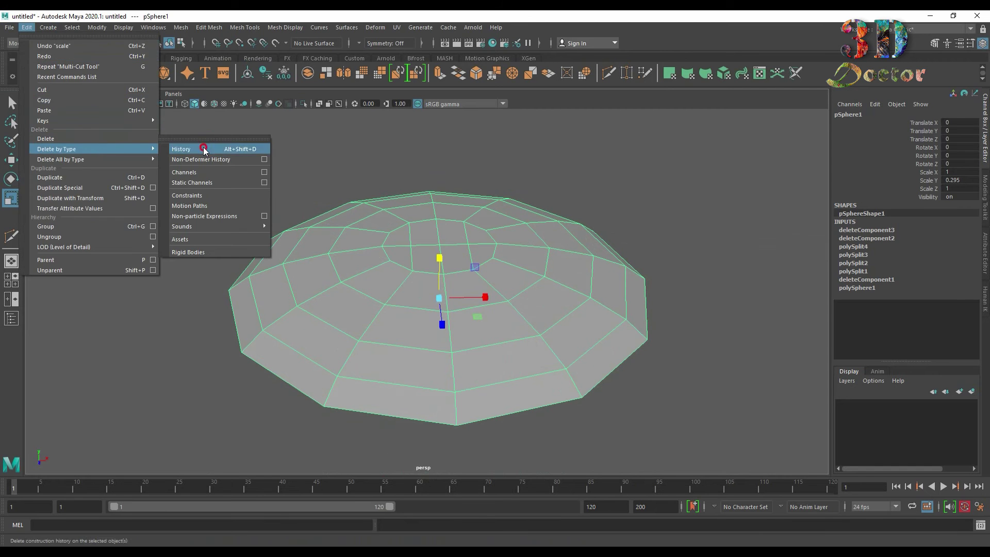
click(196, 149)
Bevel the edge loop running over the centre of the dome with a fraction of 0.8.
right_drag(441, 258, 443, 232)
double_click(443, 231)
alt+drag(442, 231, 482, 237)
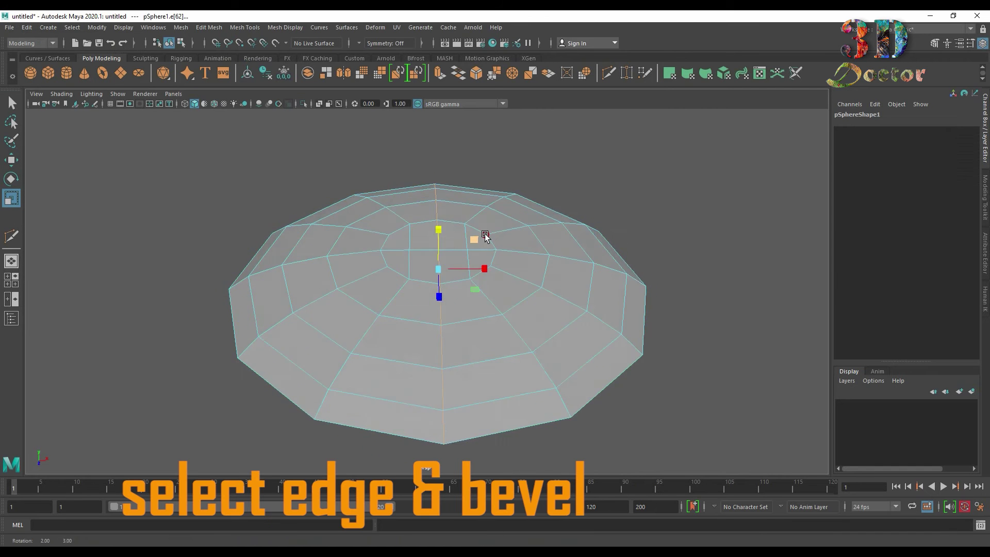
click(478, 75)
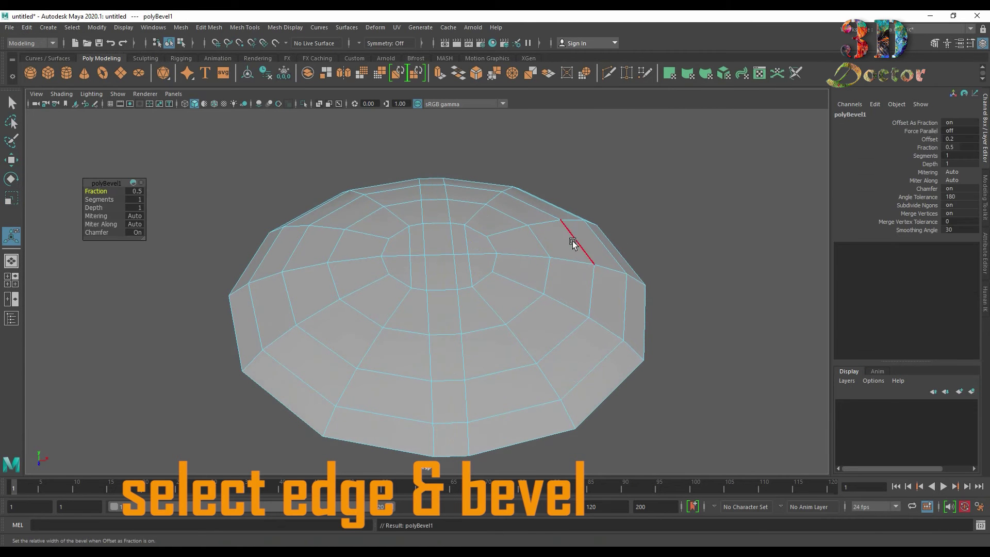
drag(106, 190, 107, 191)
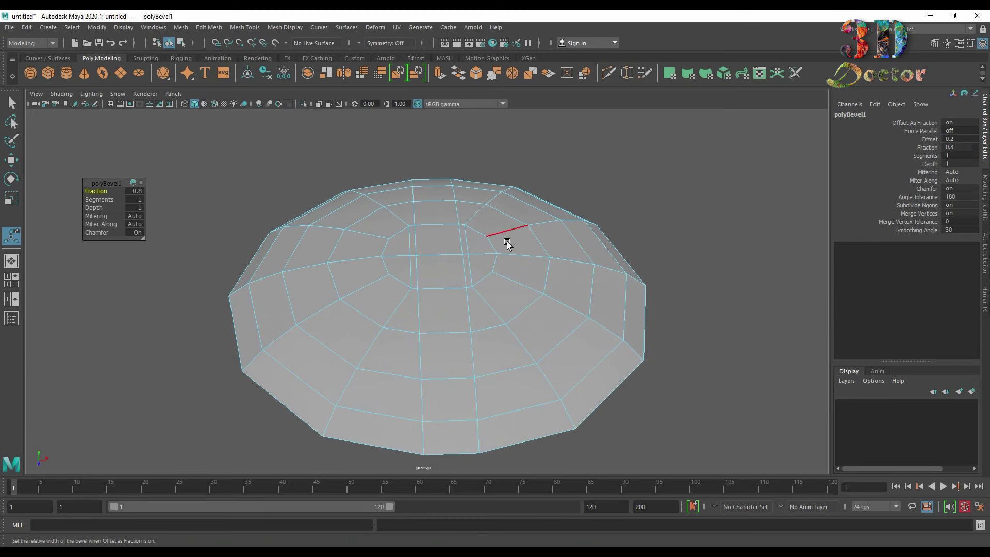
Extrude the strip of faces running across the dome's centre and raise it slightly.
right_drag(436, 303, 440, 419)
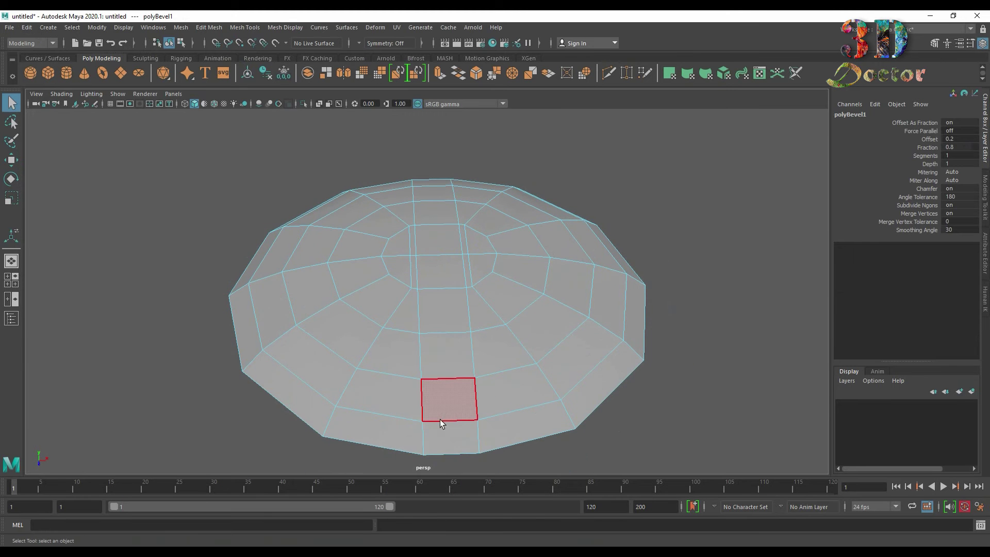
click(443, 436)
shift+double_click(442, 403)
alt+drag(549, 262, 541, 235)
click(438, 75)
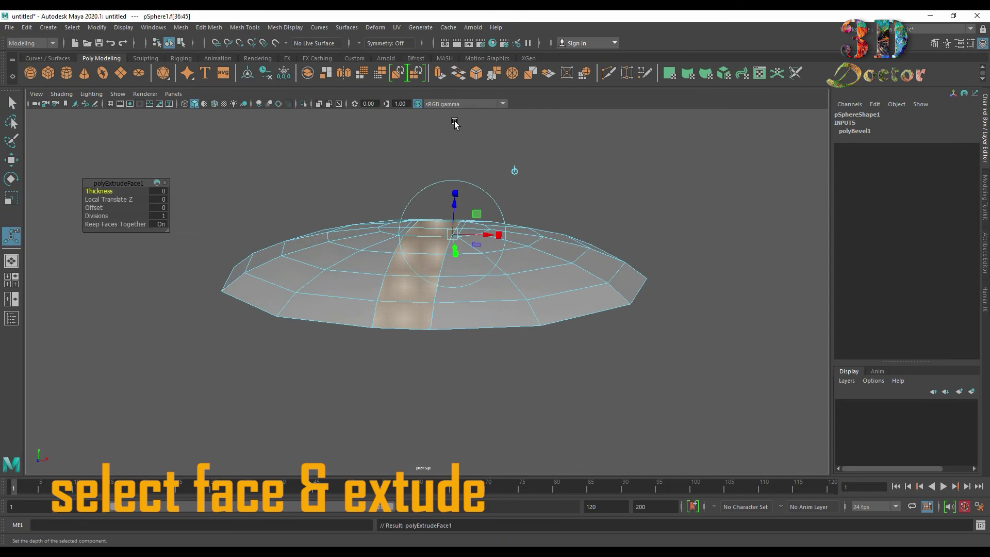
drag(439, 206, 435, 190)
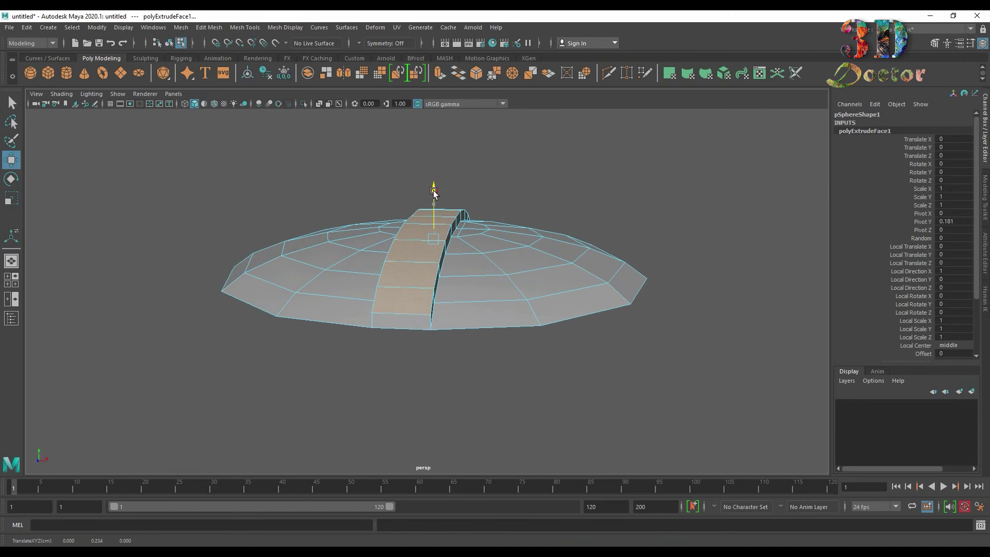
Snap the extruded strip down to the dome's rim and scale it vertically to form a sunken groove.
key(c)
middle_drag(411, 327, 394, 336)
key(r)
drag(437, 221, 435, 294)
scroll(467, 327, up, 3)
alt+drag(467, 327, 420, 371)
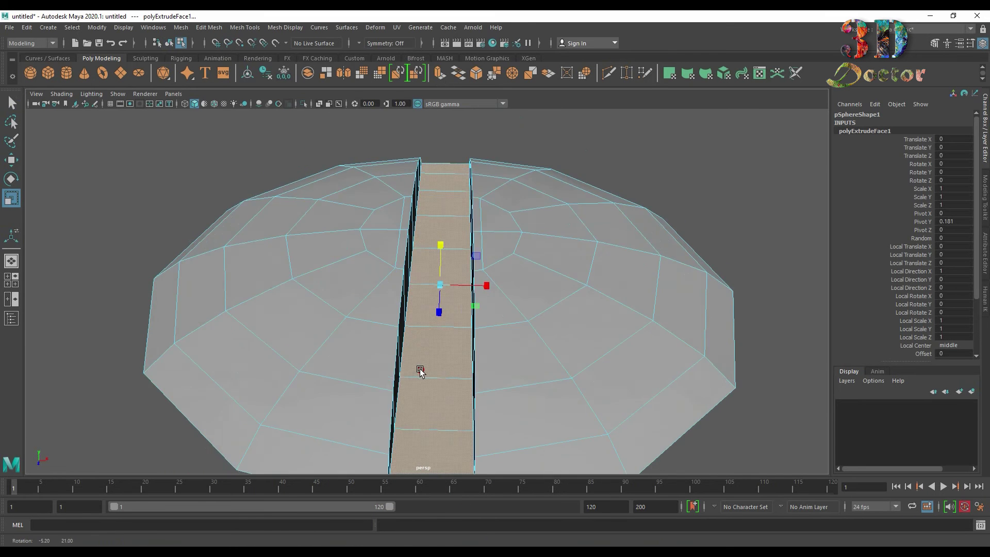
Merge the overlapping rim vertices at the corners of both groove ends.
right_drag(442, 271, 391, 272)
alt+drag(416, 350, 363, 364)
drag(285, 383, 322, 418)
click(514, 73)
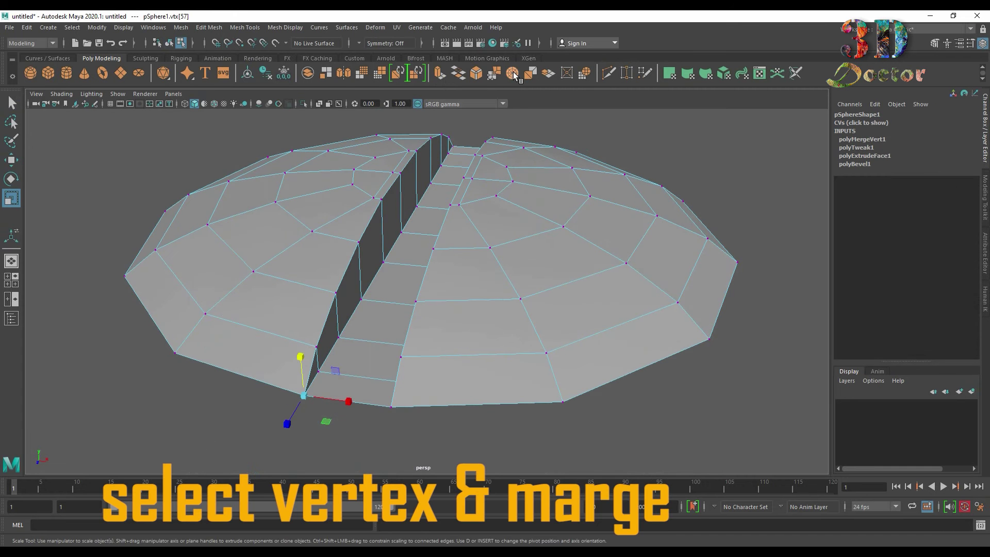
key(q)
click(520, 74)
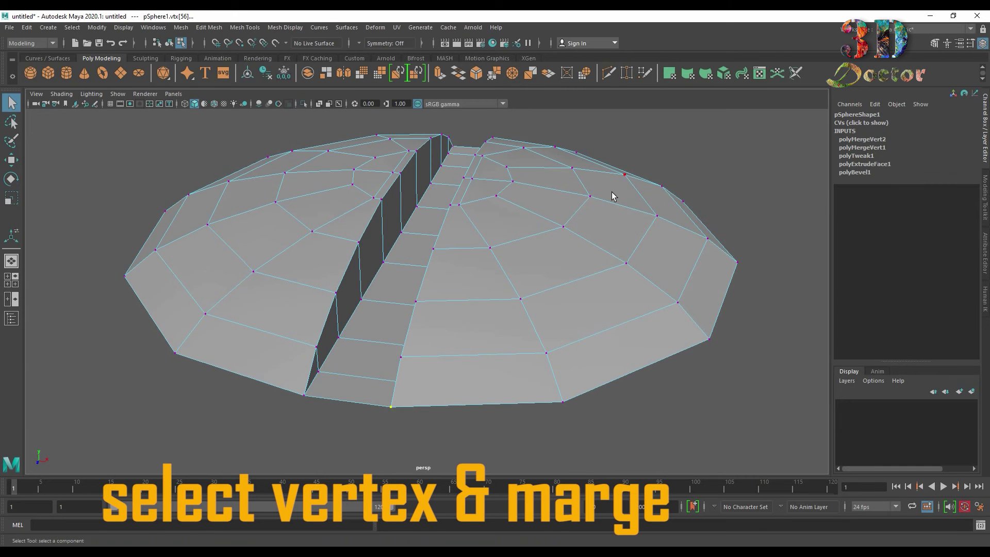
alt+drag(648, 208, 391, 222)
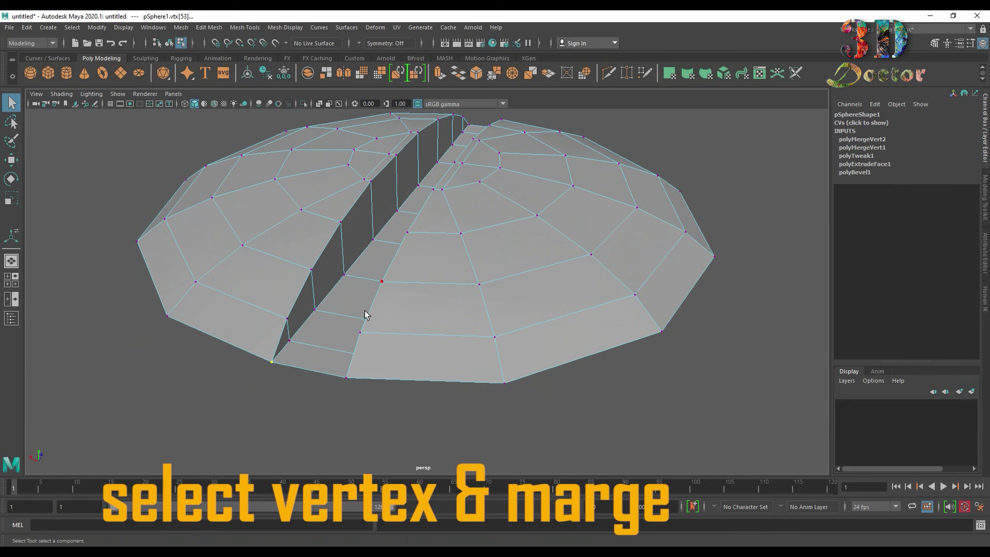
click(533, 73)
drag(339, 371, 357, 394)
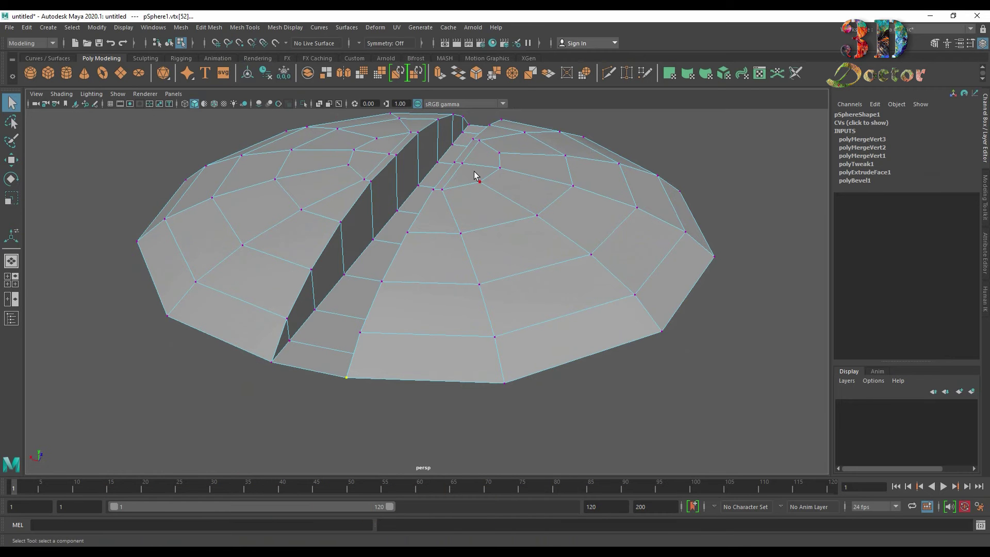
click(514, 72)
Cut a new edge line along the lower part of both groove walls with the Multi-Cut tool.
click(608, 73)
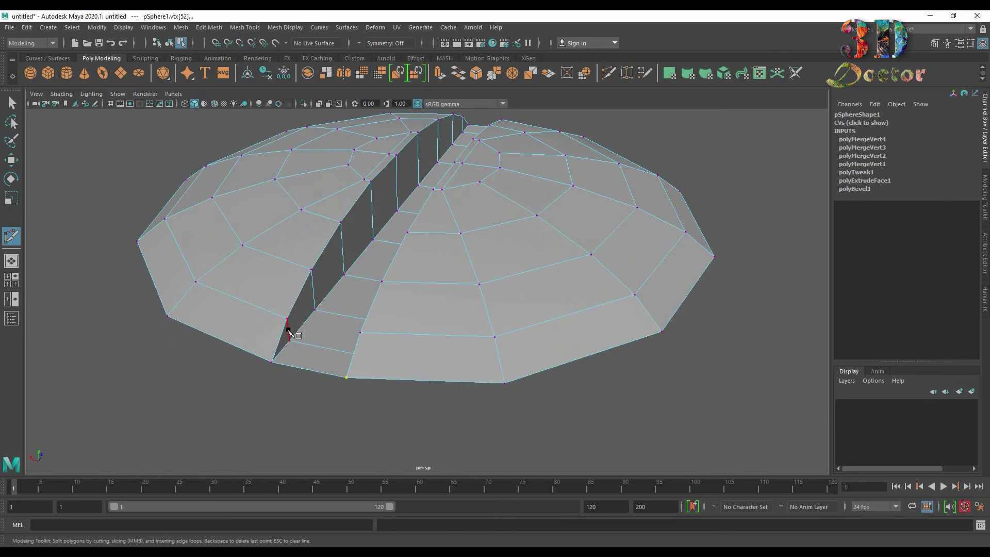
alt+drag(510, 211, 548, 237)
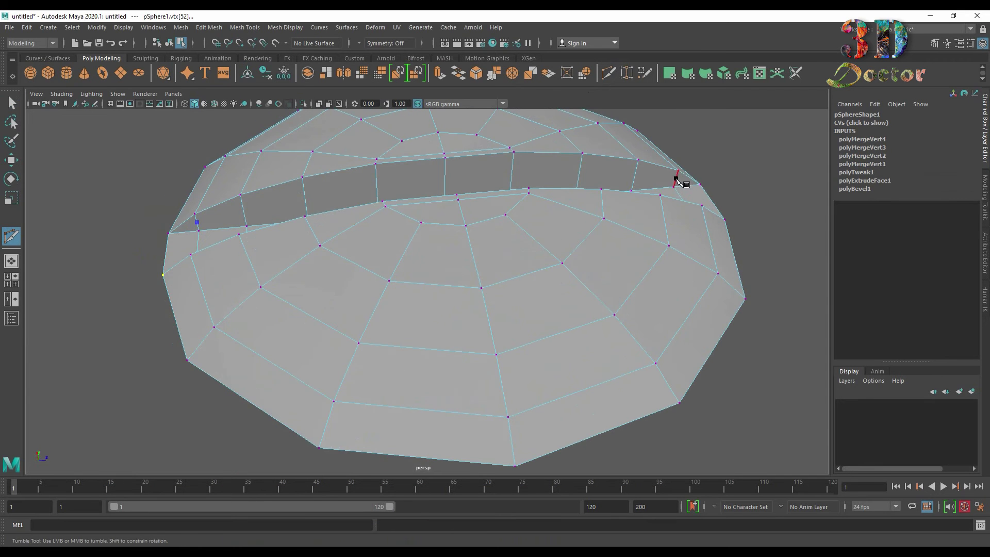
key(Return)
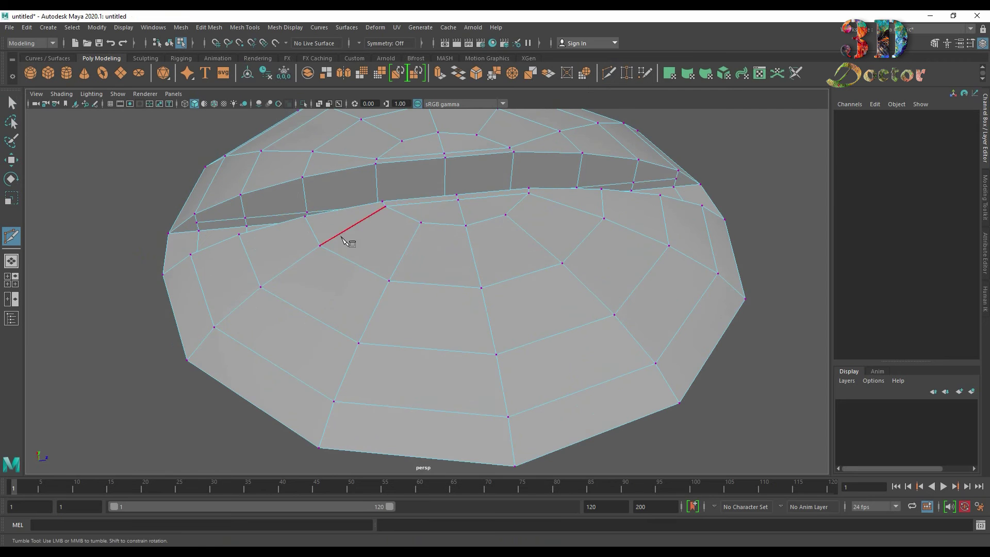
alt+drag(343, 239, 632, 290)
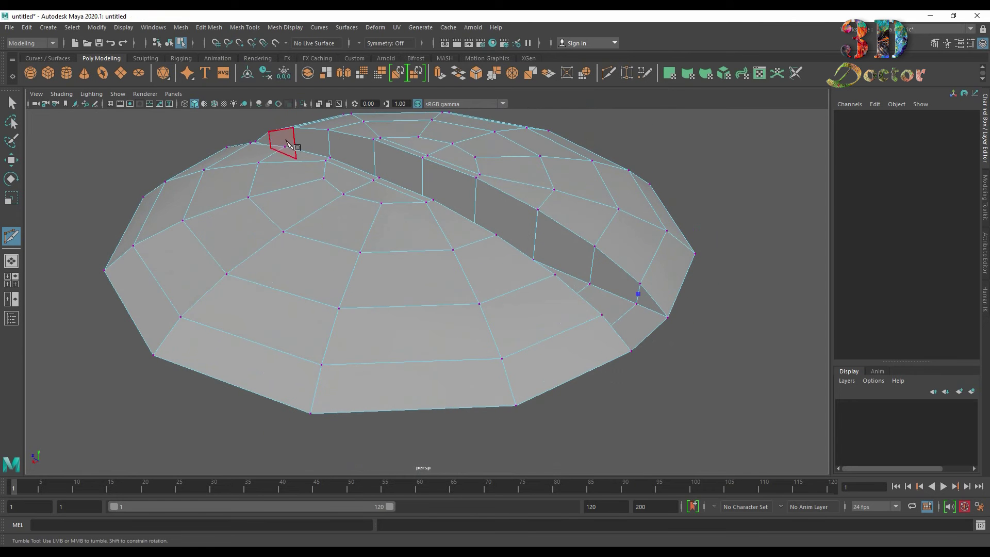
alt+drag(289, 144, 323, 215)
click(264, 119)
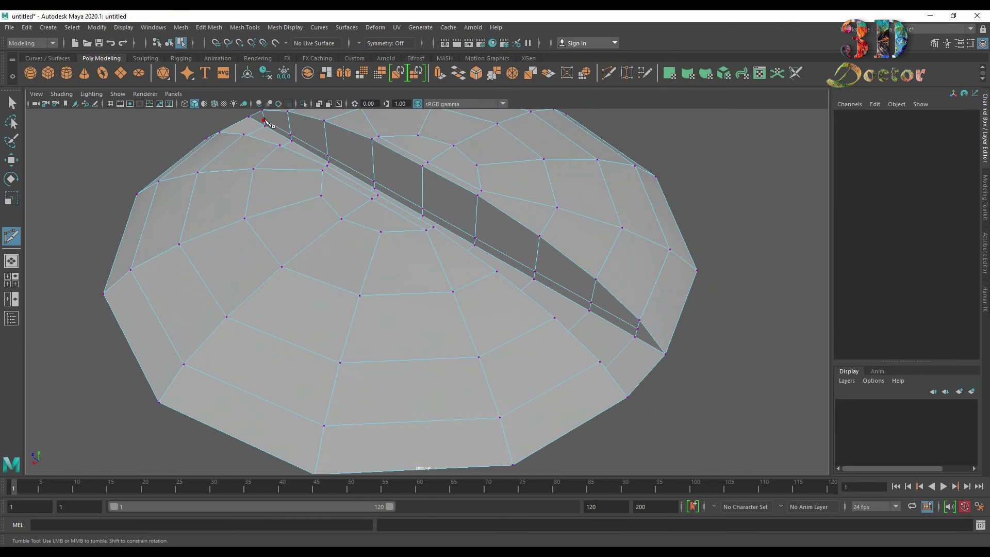
click(11, 102)
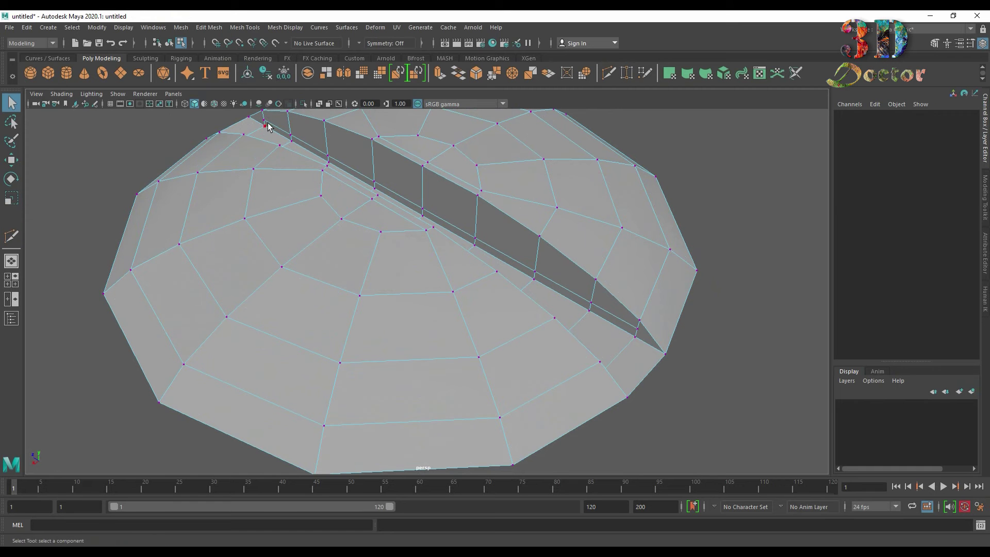
Scale the two end vertices of the new edge line on each groove wall slightly inward along the groove.
click(266, 121)
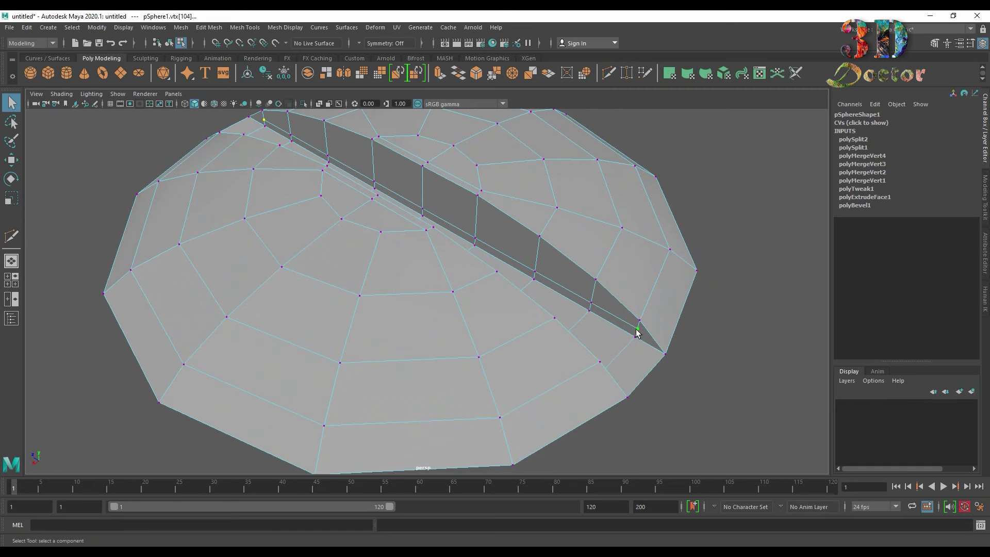
key(r)
drag(389, 189, 390, 190)
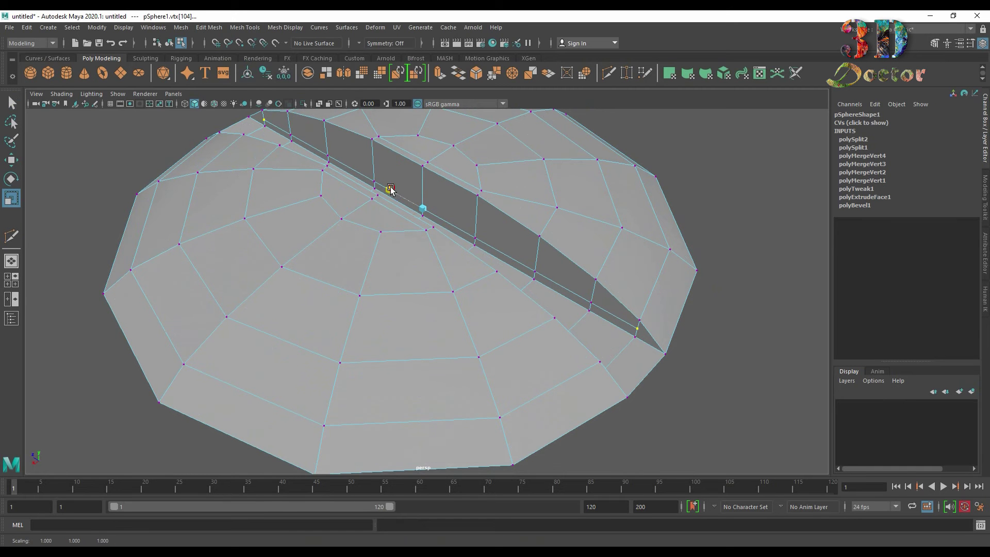
alt+drag(575, 272, 387, 266)
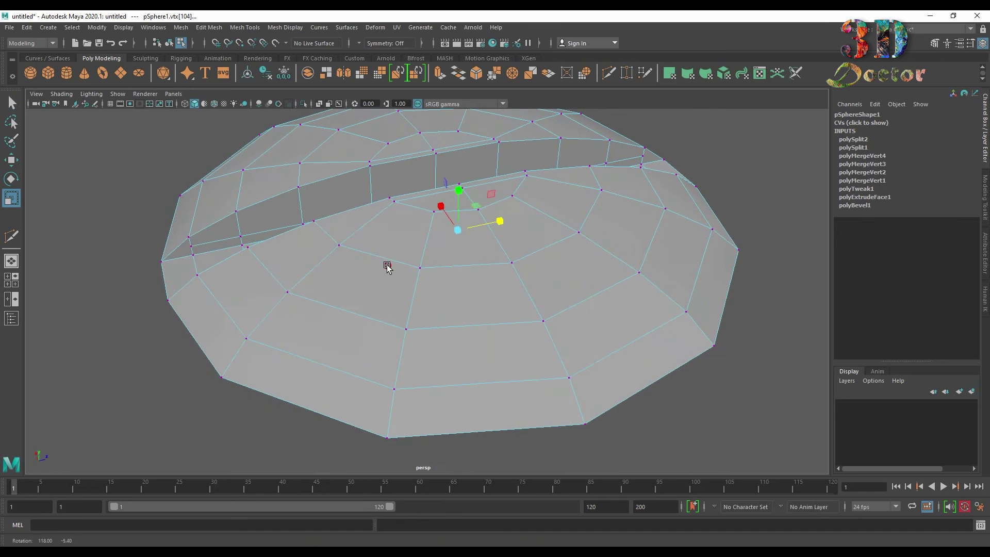
click(191, 244)
alt+drag(549, 188, 632, 192)
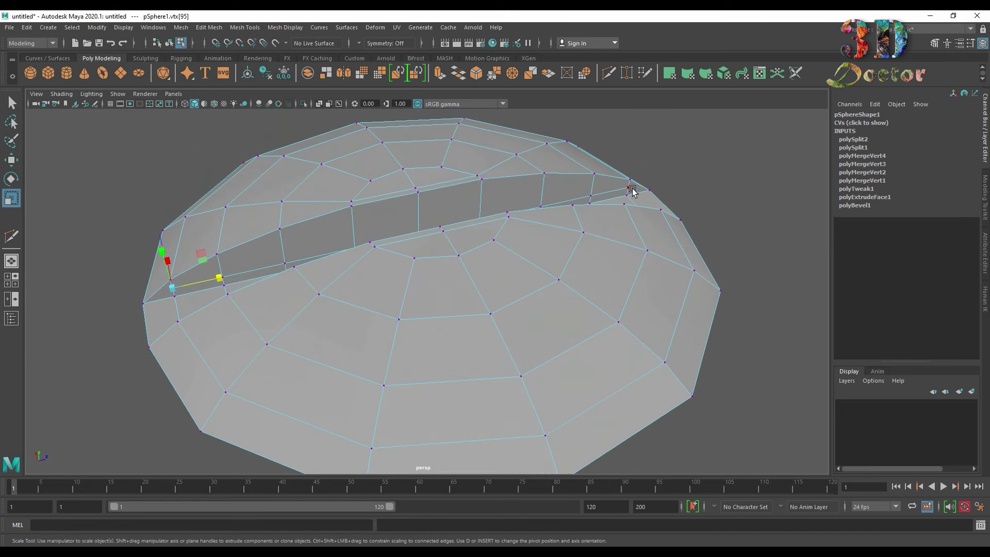
shift+click(628, 188)
drag(456, 229, 453, 231)
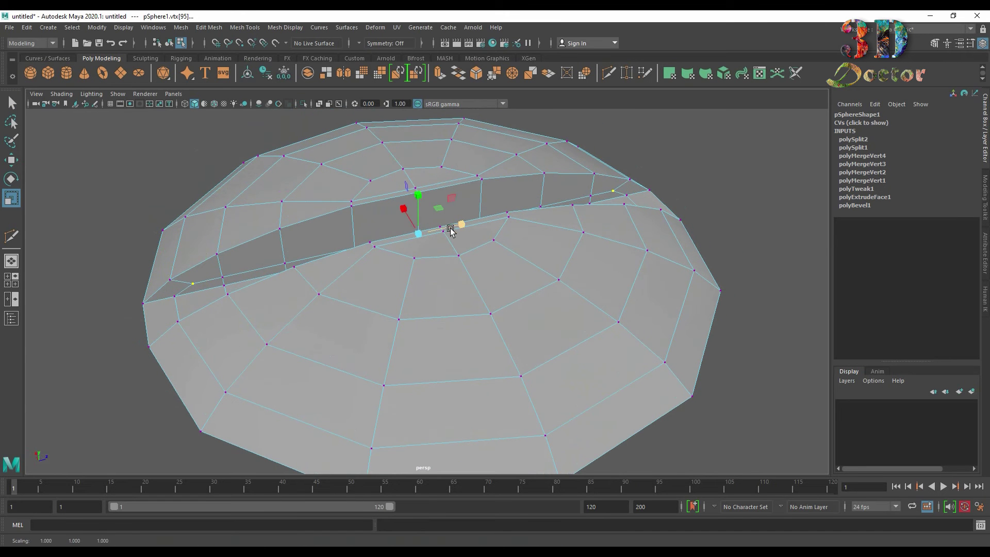
Return the dome to object mode and turn on its smooth mesh preview.
right_drag(307, 237, 354, 220)
key(3)
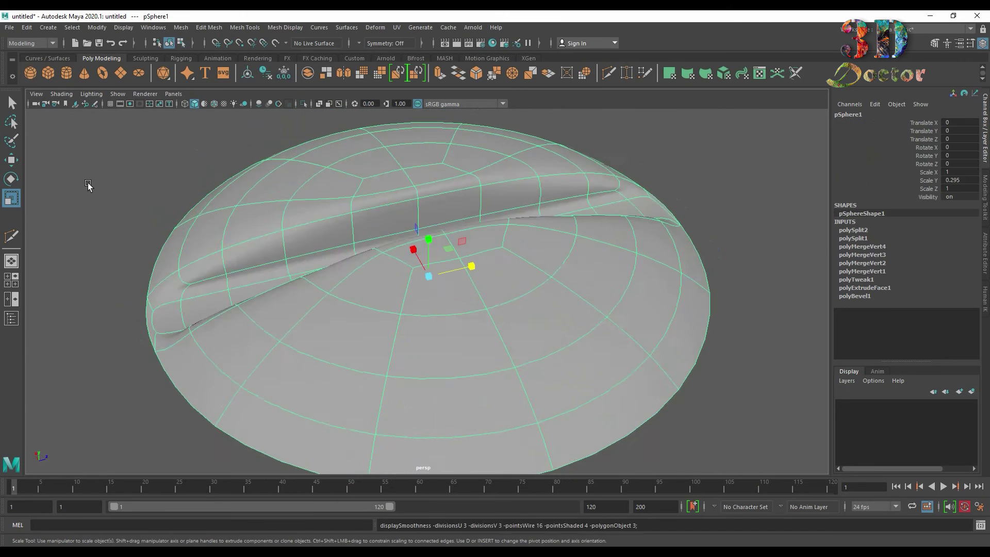
alt+drag(110, 304, 360, 371)
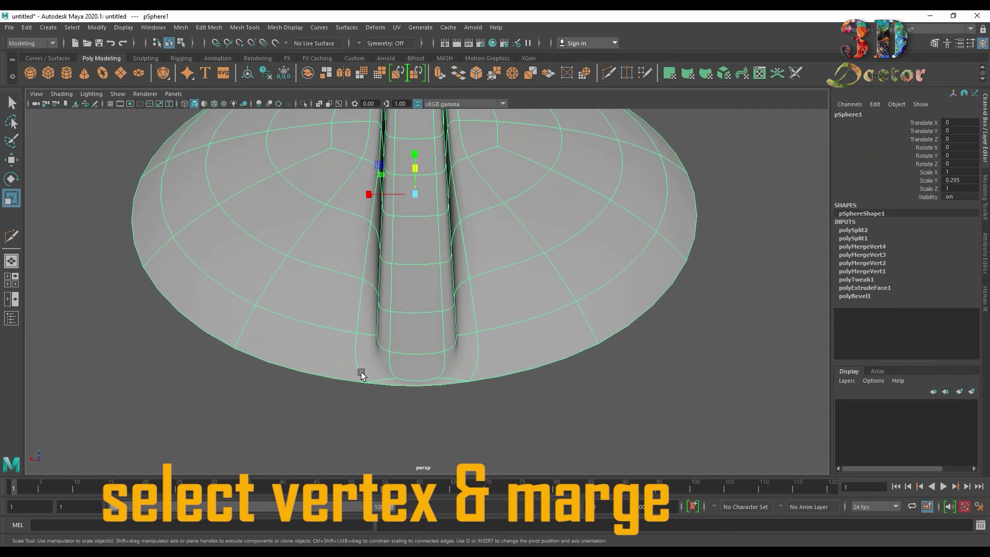
Merge the remaining neighbouring vertex pairs at the groove's end corners along the smoothed rim.
right_drag(378, 272, 328, 272)
drag(400, 402, 401, 402)
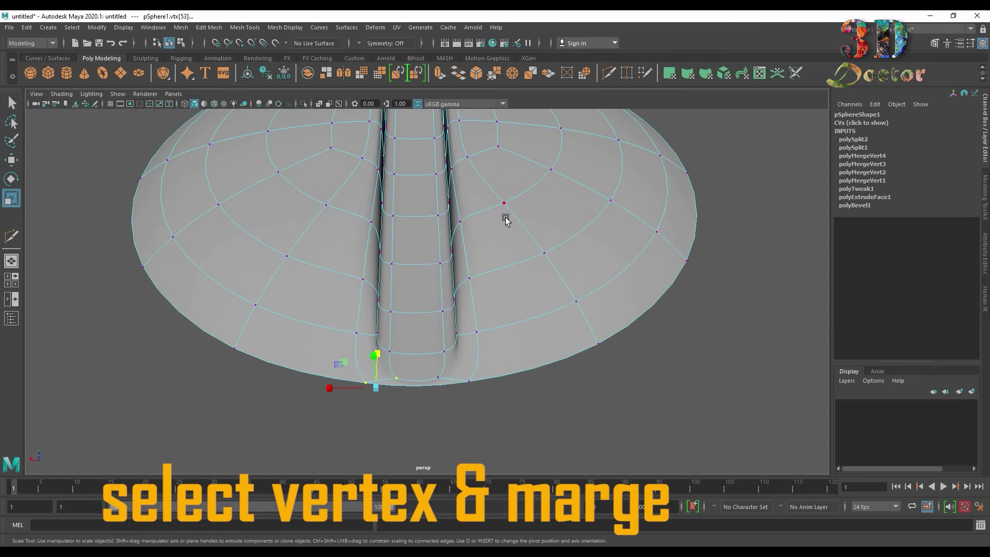
click(872, 139)
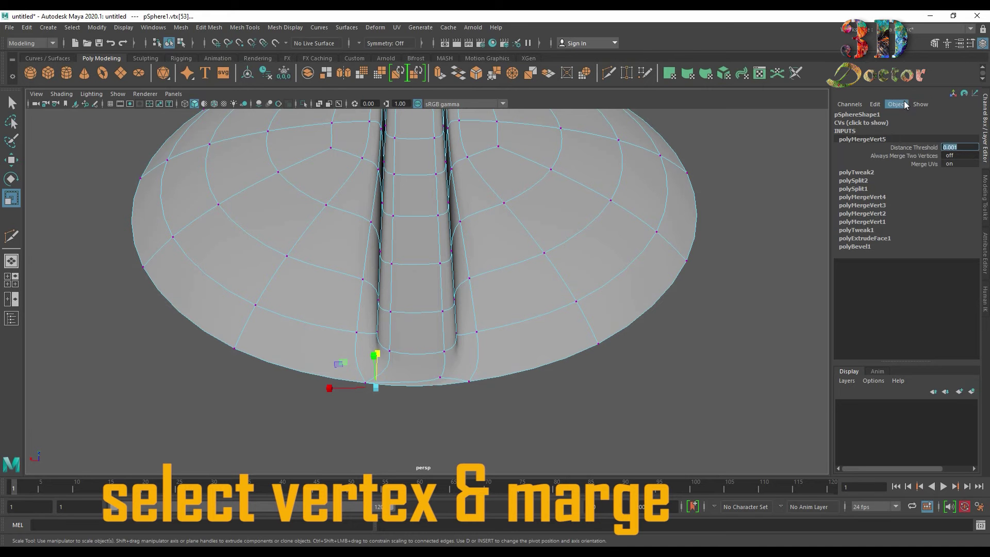
drag(429, 364, 484, 406)
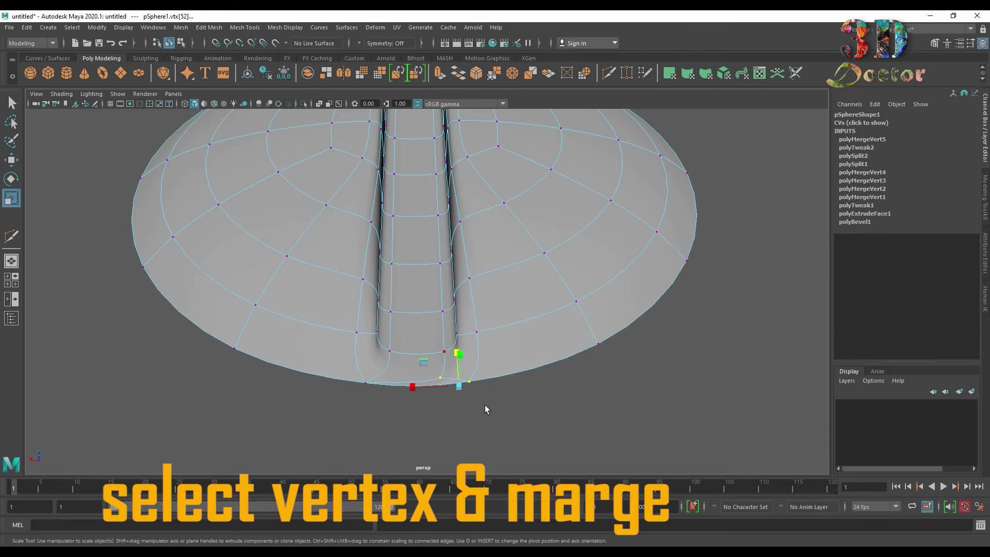
click(514, 72)
alt+drag(648, 256, 423, 241)
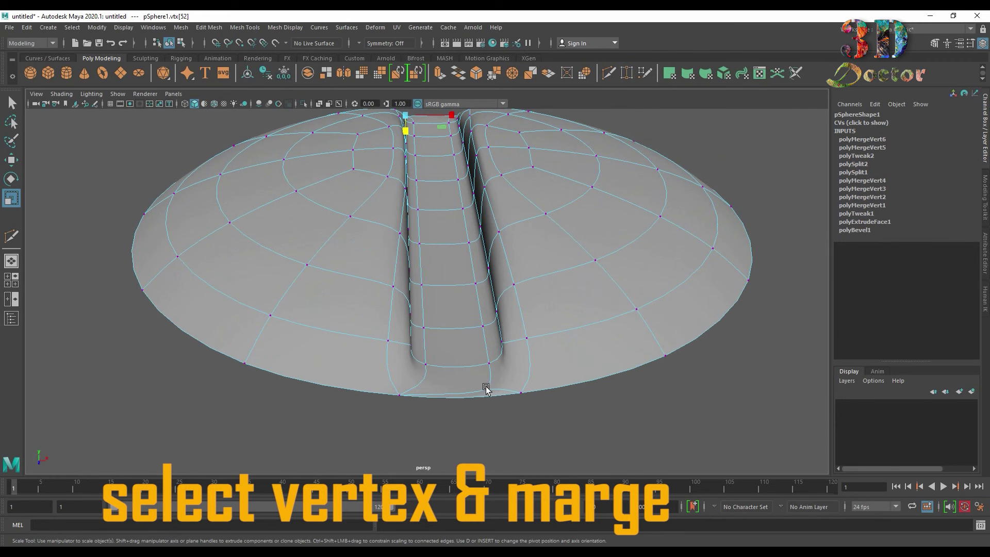
drag(486, 389, 533, 405)
click(514, 73)
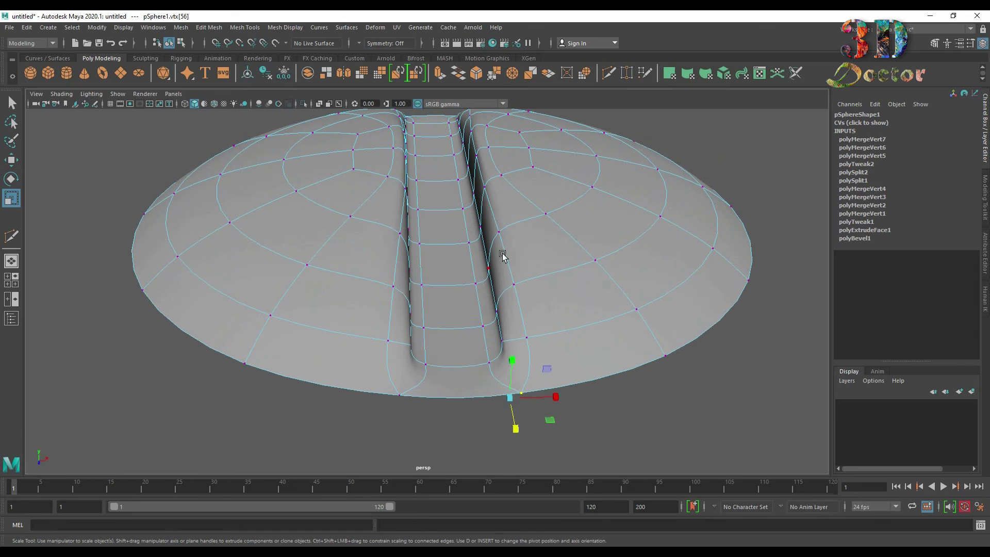
Return the dome to object mode, turn off its smooth mesh preview and delete its construction history.
right_drag(503, 256, 589, 212)
key(1)
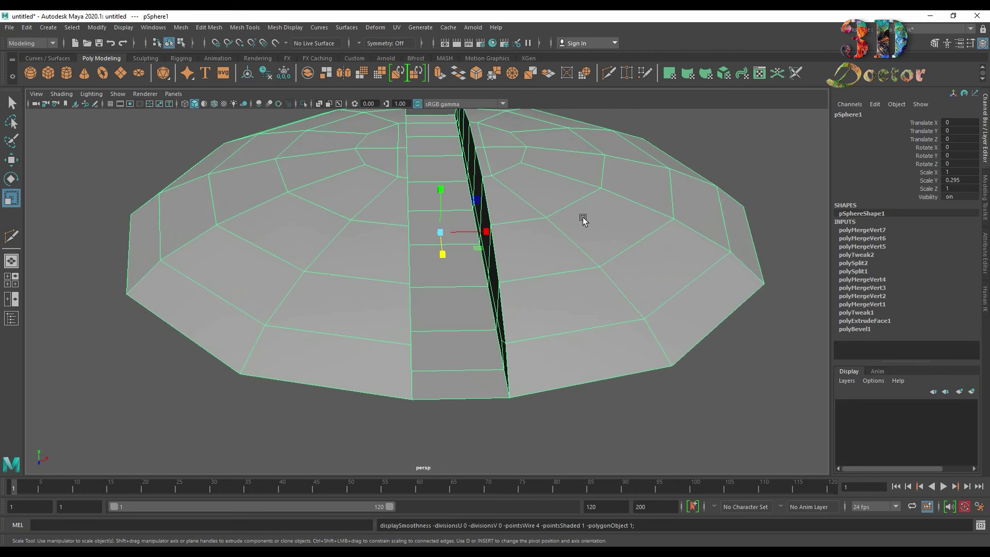
click(26, 27)
mouse_move(77, 150)
click(185, 151)
Extrude the dome's bottom border edge loop slightly downward to form a thin vertical rim.
alt+drag(325, 230, 510, 309)
right_drag(514, 269, 539, 187)
double_click(504, 282)
alt+drag(504, 283, 495, 127)
click(438, 74)
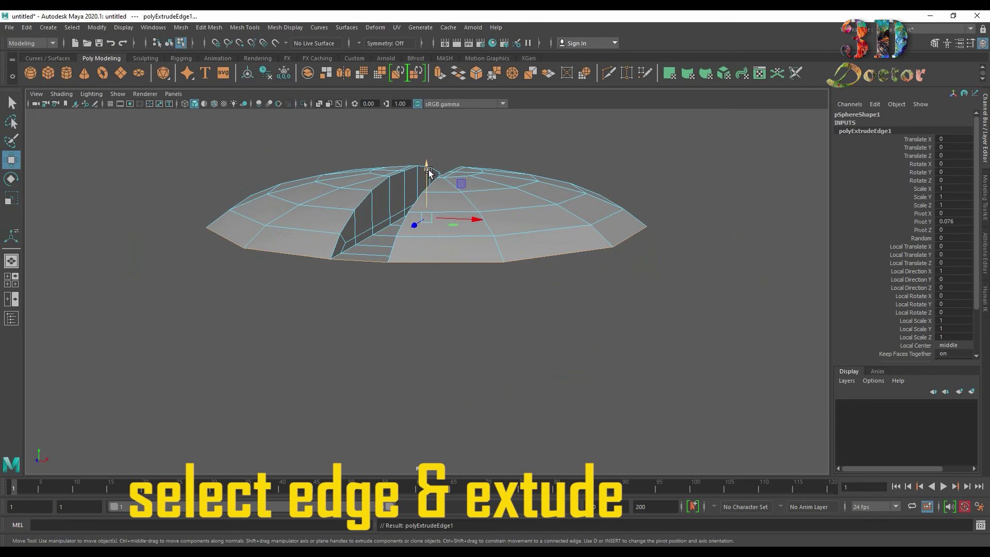
drag(429, 171, 428, 184)
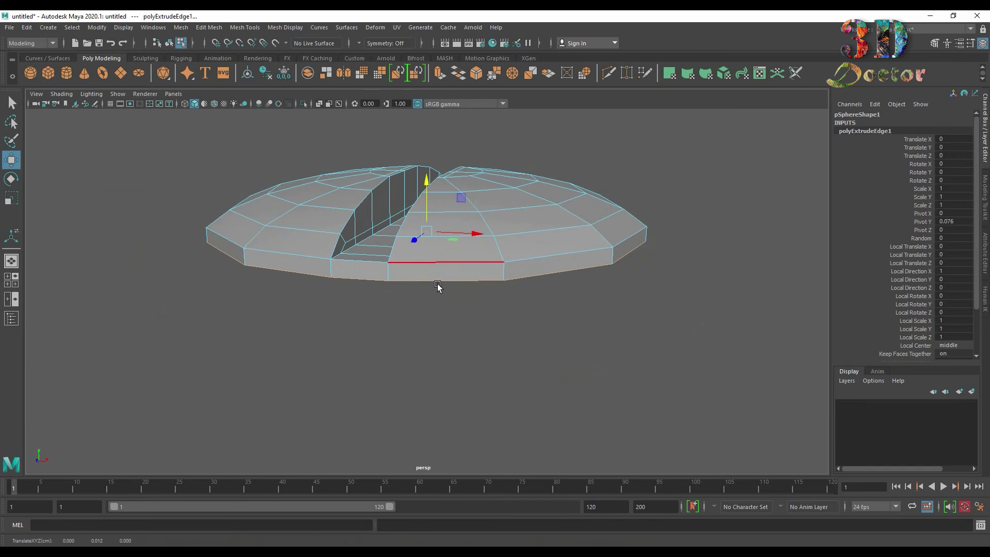
Bevel the upper rim edge loop and the long groove edges with 2 segments and a fraction of 0.1.
mouse_move(437, 286)
alt+mouse_down()
mouse_move(455, 249)
mouse_move(462, 304)
mouse_move(450, 299)
alt+mouse_up()
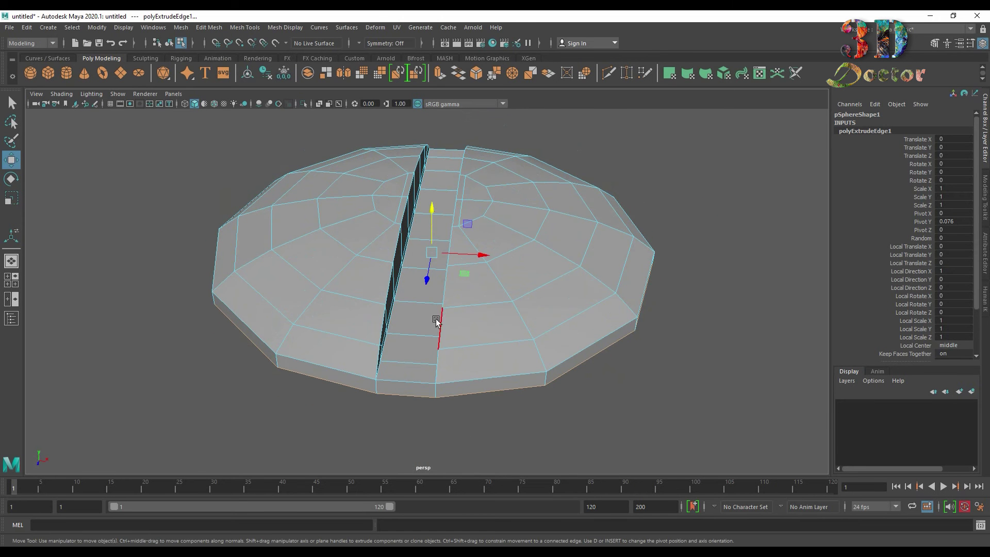
click(407, 382)
shift+click(461, 383)
shift+double_click(484, 379)
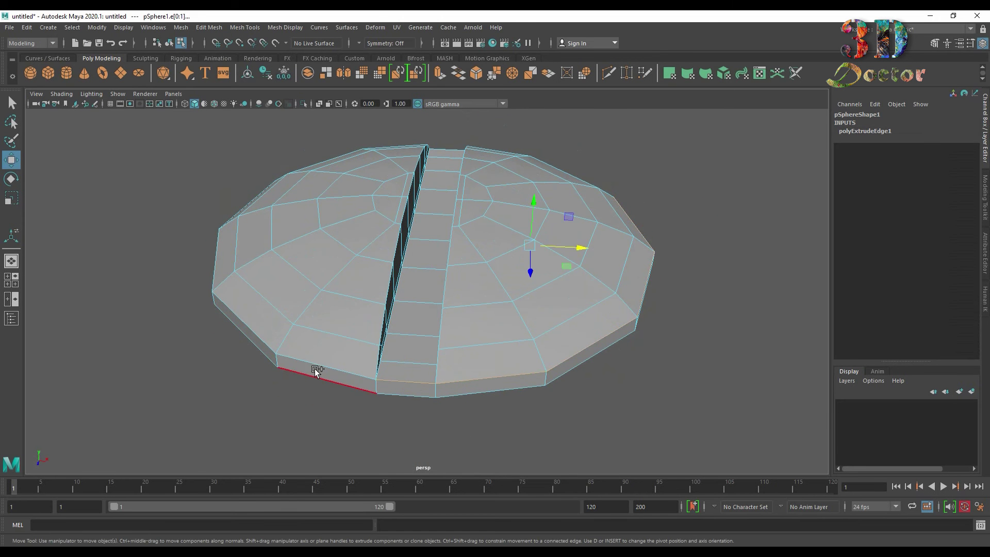
shift+double_click(308, 358)
shift+double_click(378, 354)
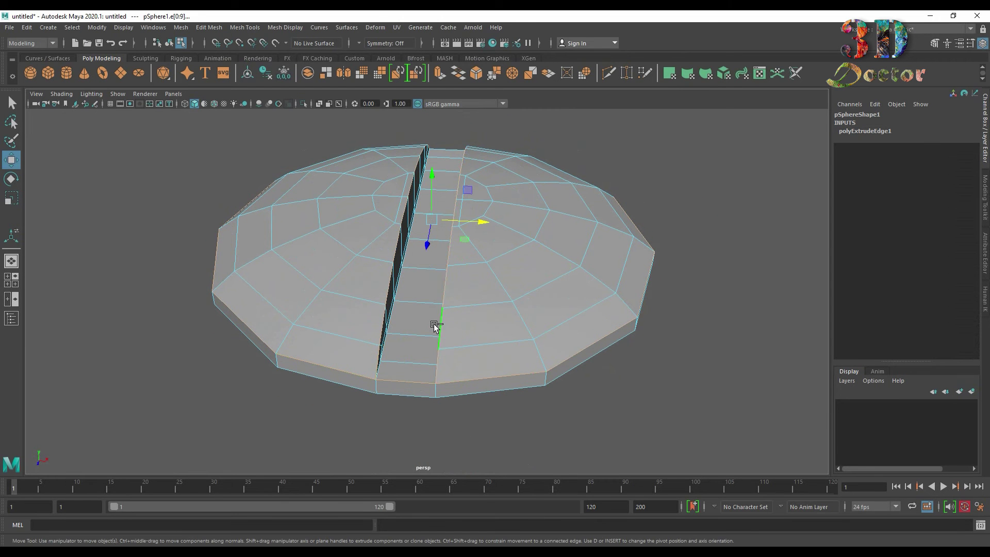
alt+drag(423, 322, 593, 295)
alt+drag(413, 321, 325, 268)
scroll(369, 317, up, 4)
alt+middle_drag(325, 267, 326, 321)
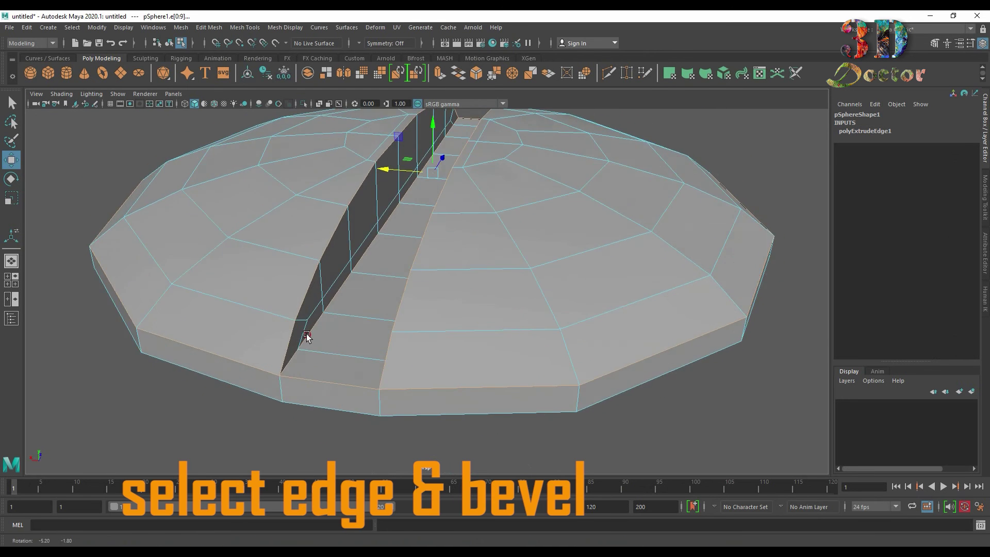
alt+drag(307, 339, 356, 351)
click(474, 77)
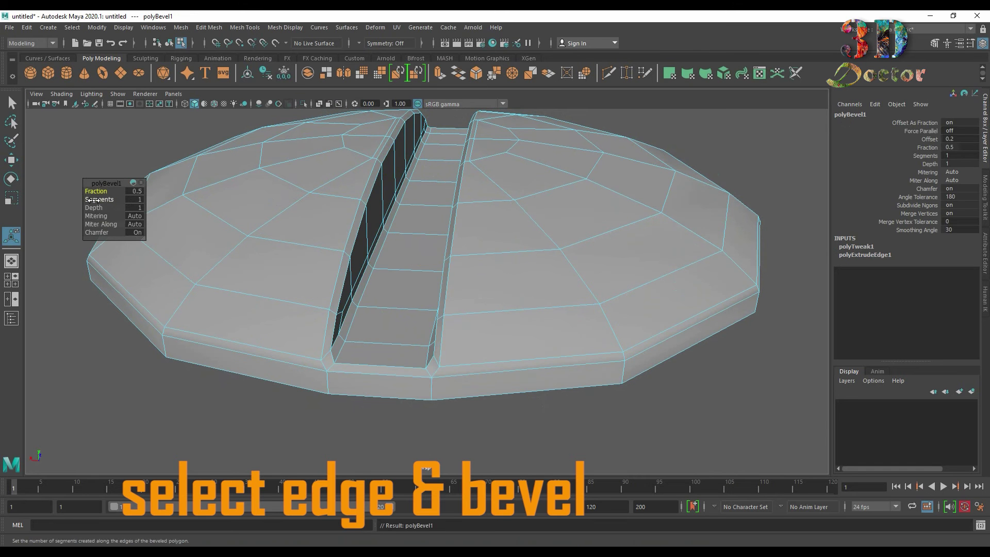
drag(93, 200, 97, 191)
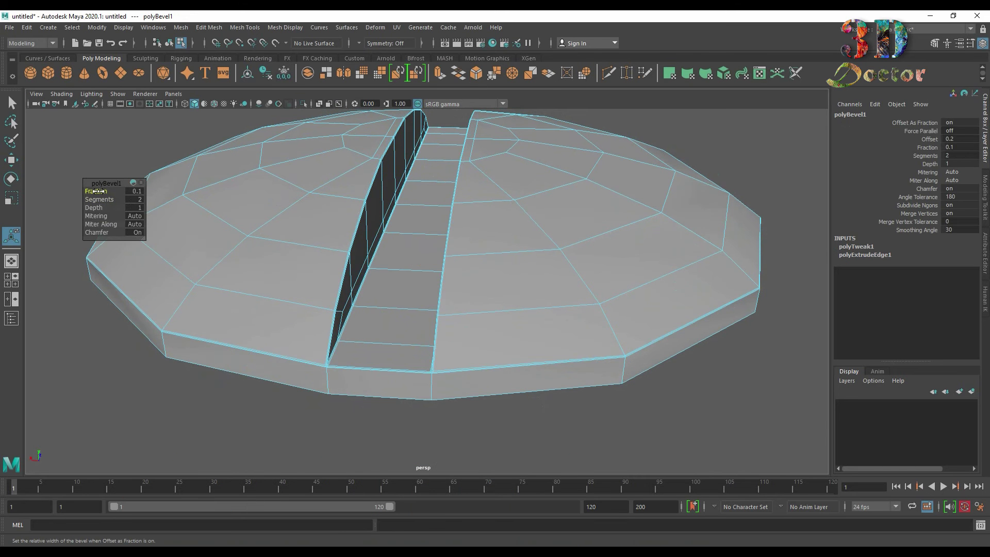
Check the bevelled dome in object mode with the smooth mesh preview, ending in the unsmoothed display.
right_drag(334, 261, 440, 220)
key(3)
click(521, 413)
alt+drag(563, 369, 471, 365)
click(466, 277)
key(1)
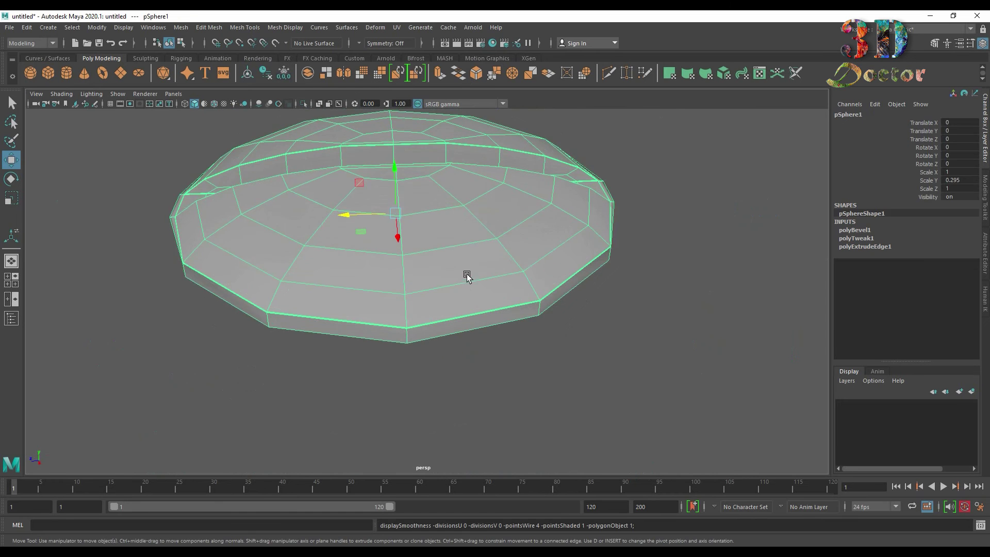
Select the open border edge loop on the dome's underside and fill the hole with a face.
alt+drag(466, 277, 481, 241)
right_drag(480, 211, 470, 183)
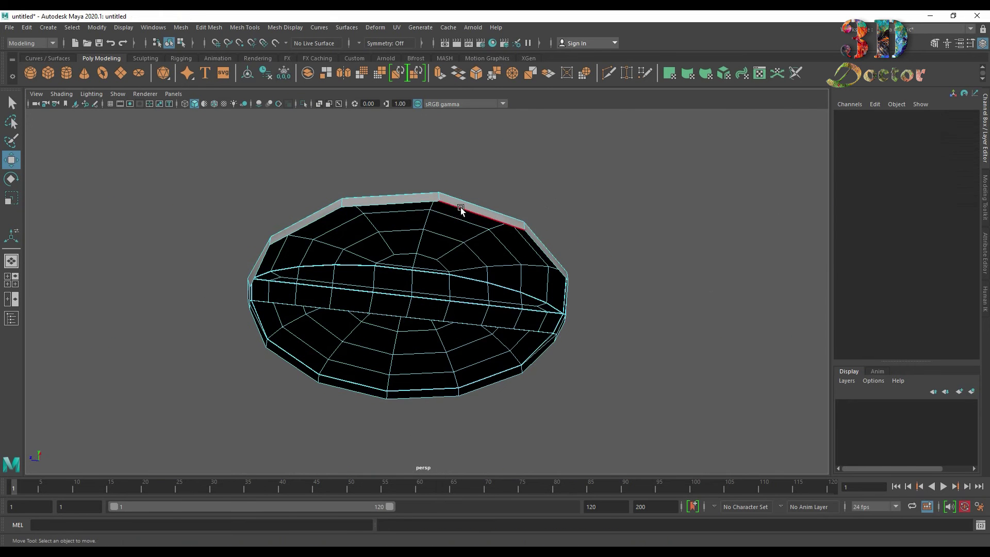
double_click(461, 208)
alt+drag(496, 248, 493, 144)
scroll(479, 195, up, 2)
alt+drag(480, 196, 496, 187)
shift+right_drag(280, 209, 287, 351)
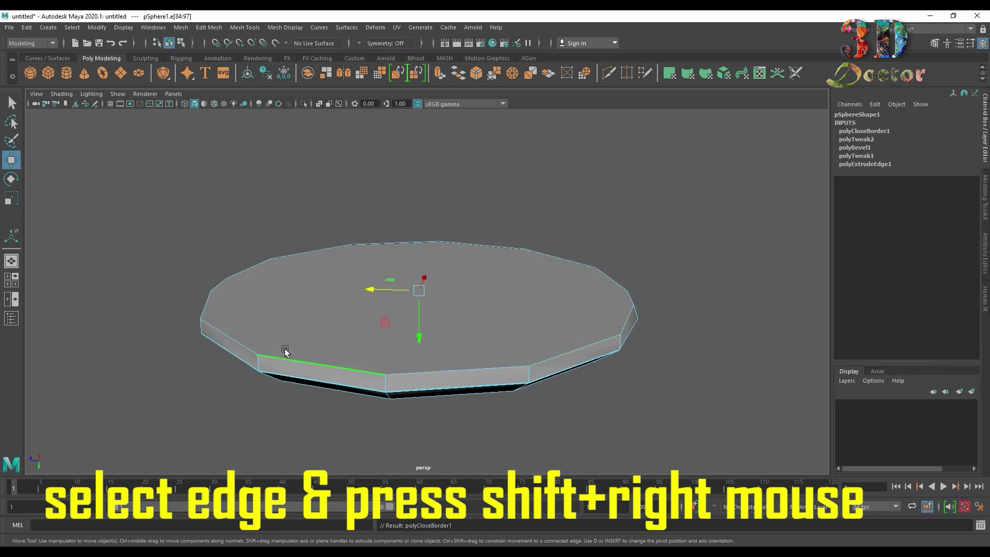
Poke the large face closing the dome's underside so that it divides into triangles around a centre vertex.
right_drag(380, 273, 380, 304)
click(380, 305)
click(208, 28)
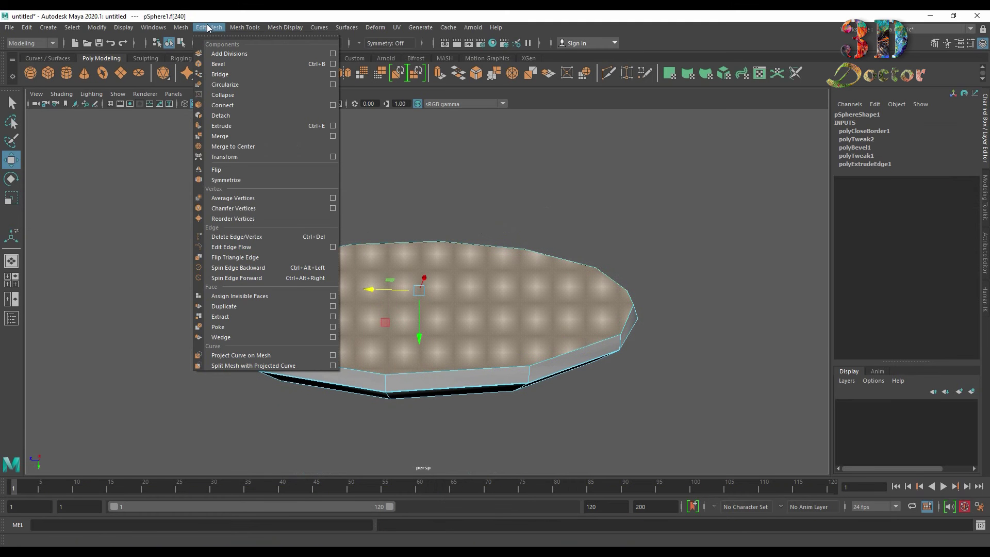
click(216, 328)
alt+drag(480, 241, 479, 263)
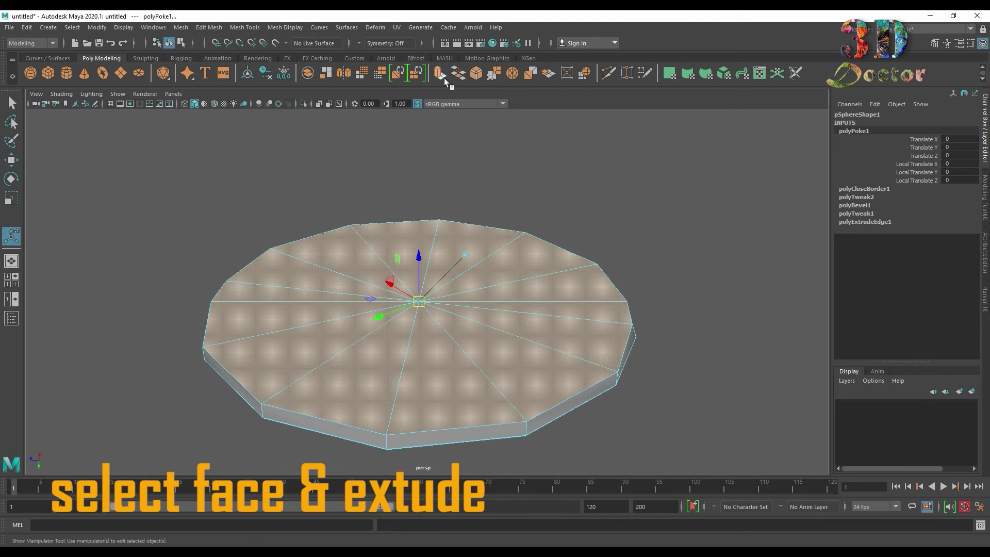
Extrude the poked underside faces and scale them uniformly inward to form a smaller central disc.
click(440, 75)
key(r)
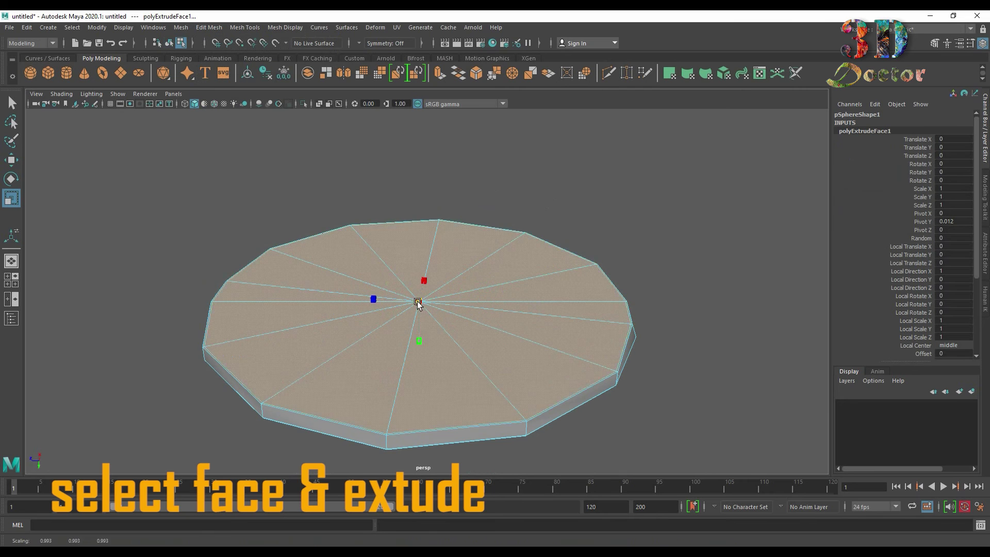
drag(417, 303, 398, 330)
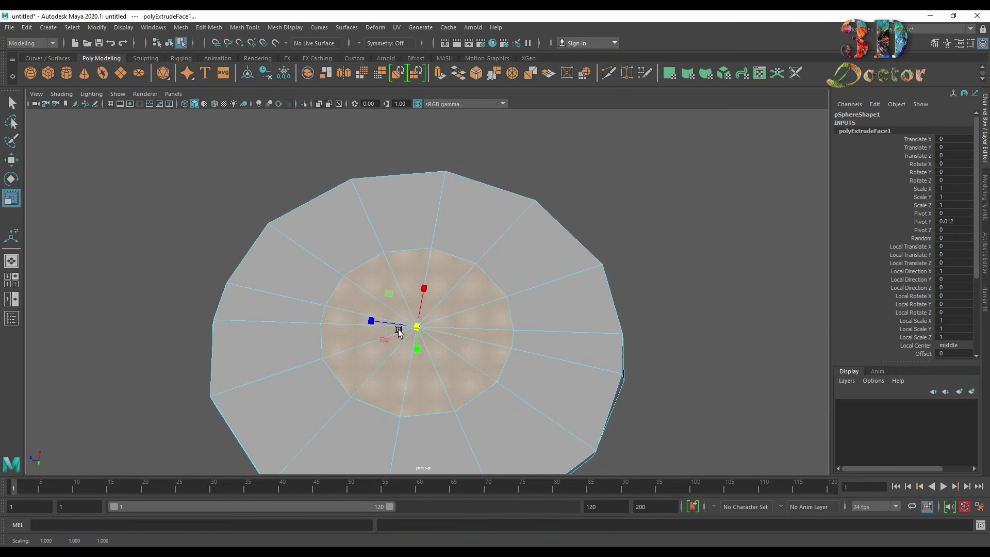
Extrude the central disc faces and move them far away from the head to form a long shaft.
click(439, 74)
scroll(550, 336, down, 5)
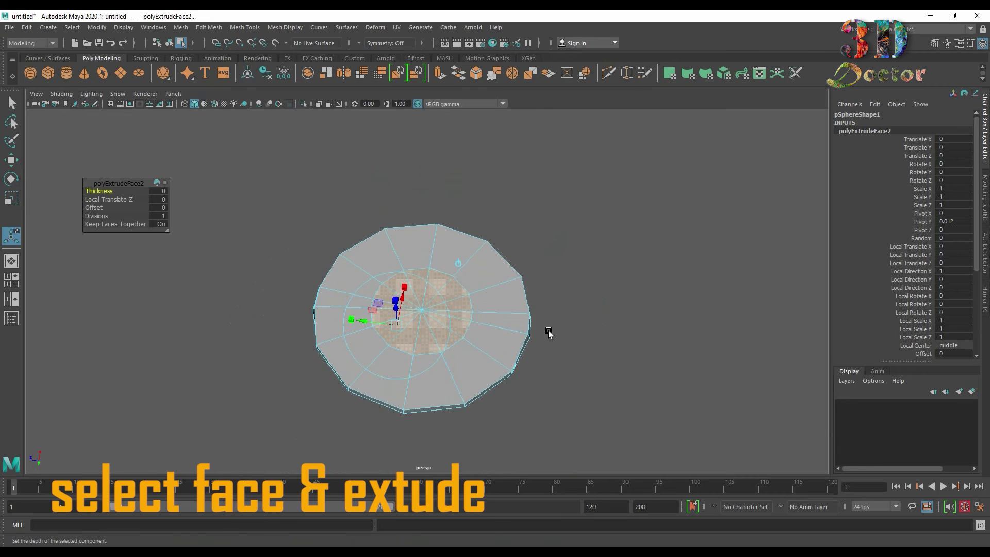
alt+drag(551, 336, 515, 281)
key(w)
drag(422, 327, 429, 188)
alt+middle_drag(478, 190, 454, 263)
scroll(455, 263, down, 3)
alt+drag(404, 291, 495, 336)
alt+middle_drag(495, 337, 500, 272)
scroll(497, 318, up, 3)
Extrude the shaft's end faces a short distance further downward to add a tip section.
click(439, 74)
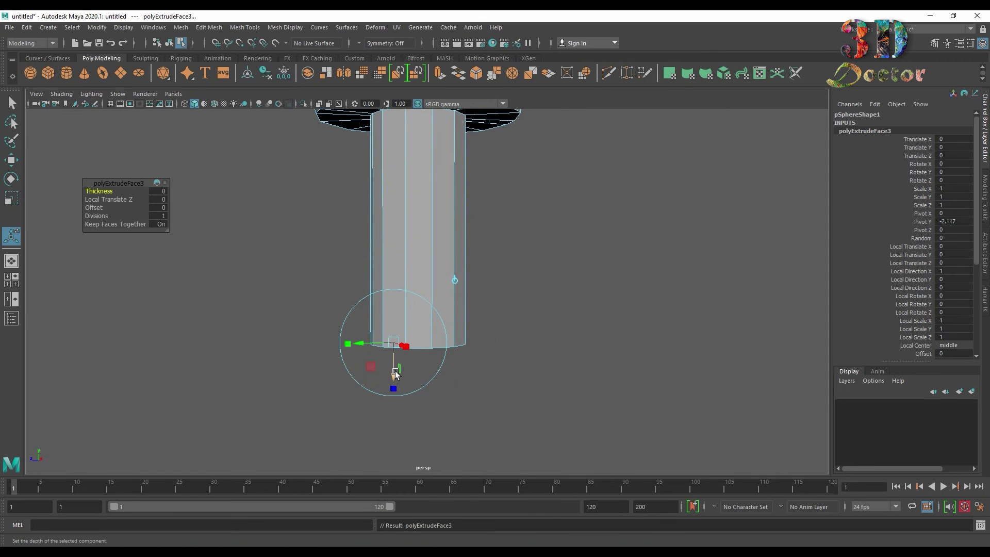
drag(417, 300, 420, 387)
alt+middle_drag(435, 362, 442, 305)
Delete the cap at the shaft's lower end so that the end is open.
right_click(450, 338)
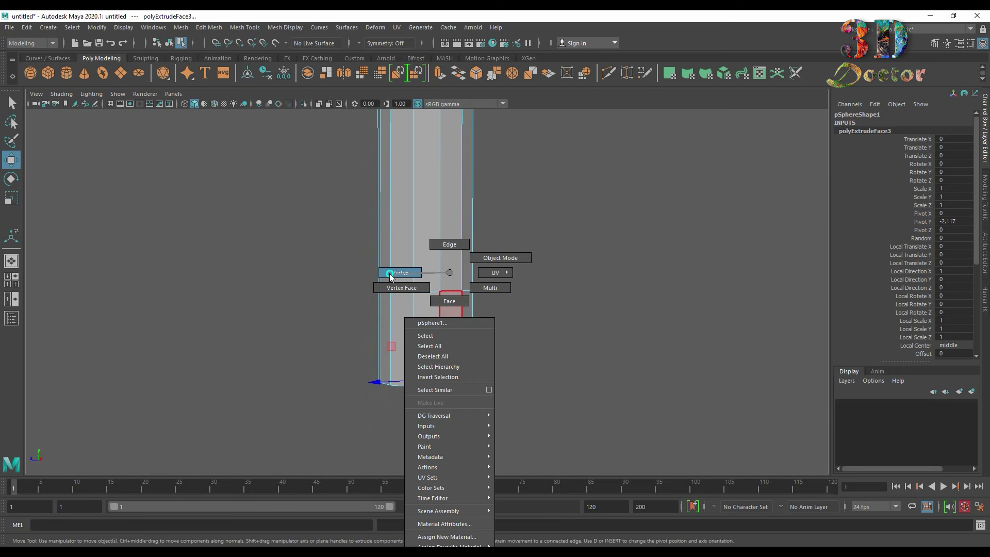
mouse_move(519, 334)
alt+mouse_down()
mouse_move(541, 292)
mouse_move(532, 336)
alt+mouse_up()
key(Delete)
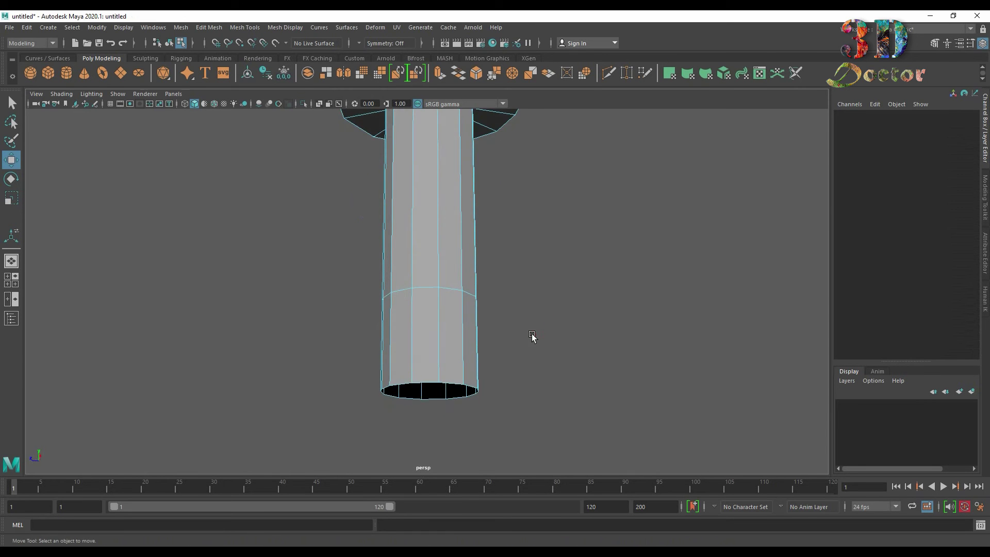
Scale the open border edge loop at the shaft's end uniformly inward to about 0.29 to form a tapered tip.
right_drag(425, 377, 423, 330)
double_click(421, 385)
alt+drag(439, 356, 383, 353)
key(r)
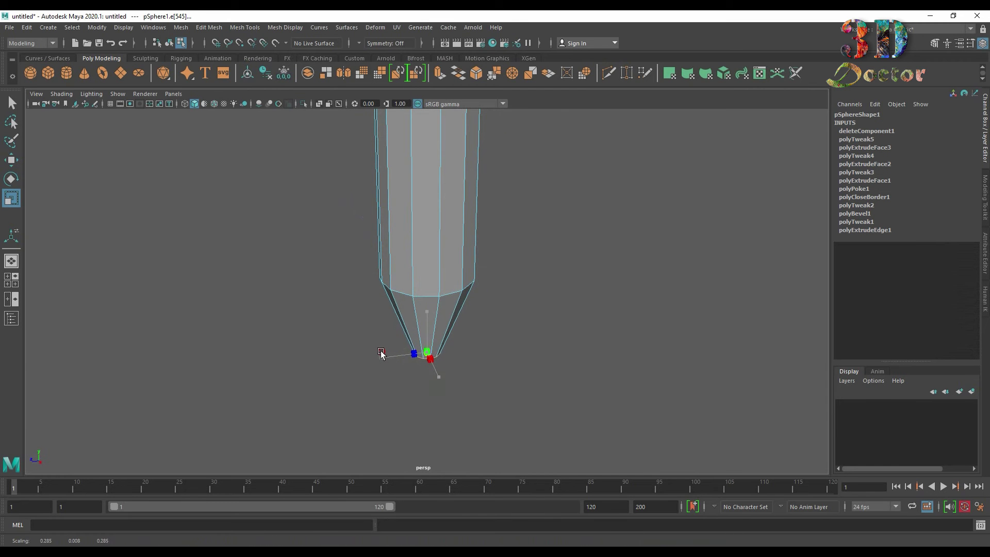
Scale the edge loop where the shaft meets the tapered tip inward to about 0.81.
alt+middle_drag(534, 249, 517, 335)
scroll(518, 335, down, 2)
alt+drag(482, 365, 487, 329)
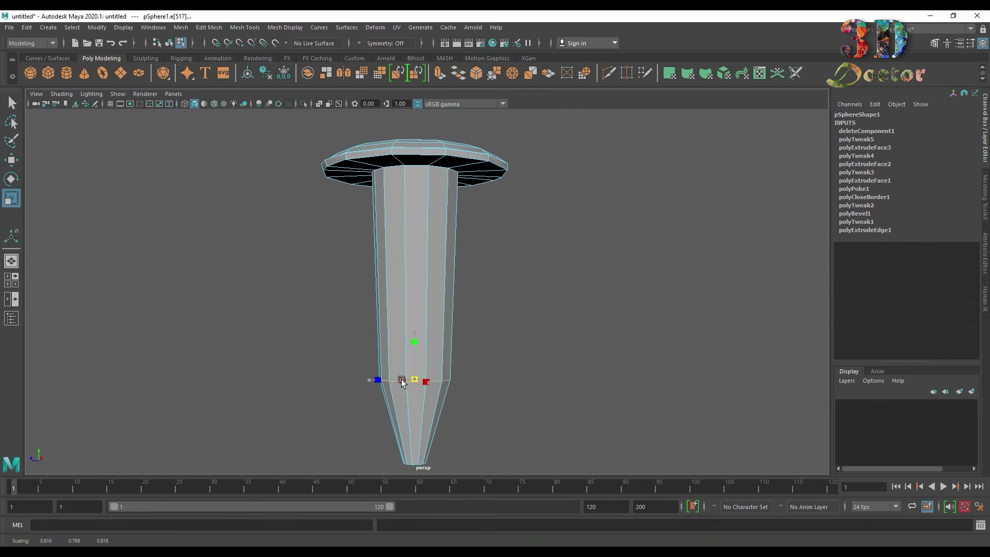
Bevel the edge loop where the shaft meets the head with 2 segments and a fraction of 0.01.
alt+drag(413, 380, 510, 334)
scroll(511, 334, up, 2)
alt+middle_drag(449, 379, 458, 304)
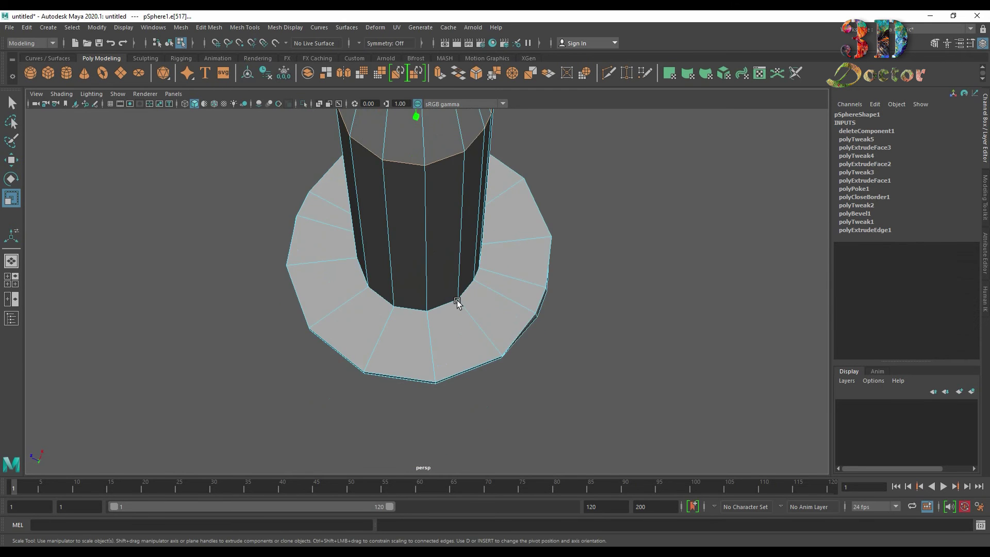
scroll(458, 304, up, 5)
double_click(451, 325)
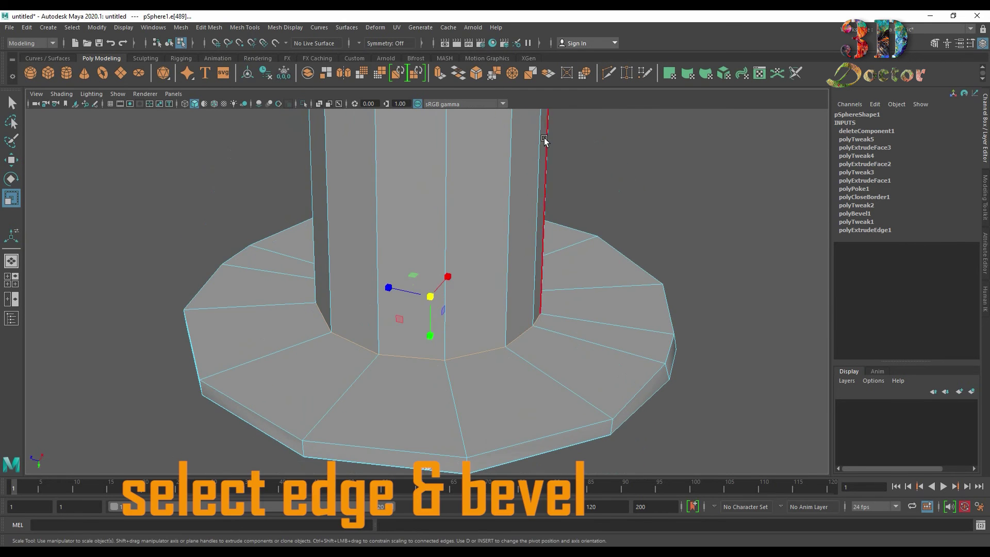
key(ctrl+b)
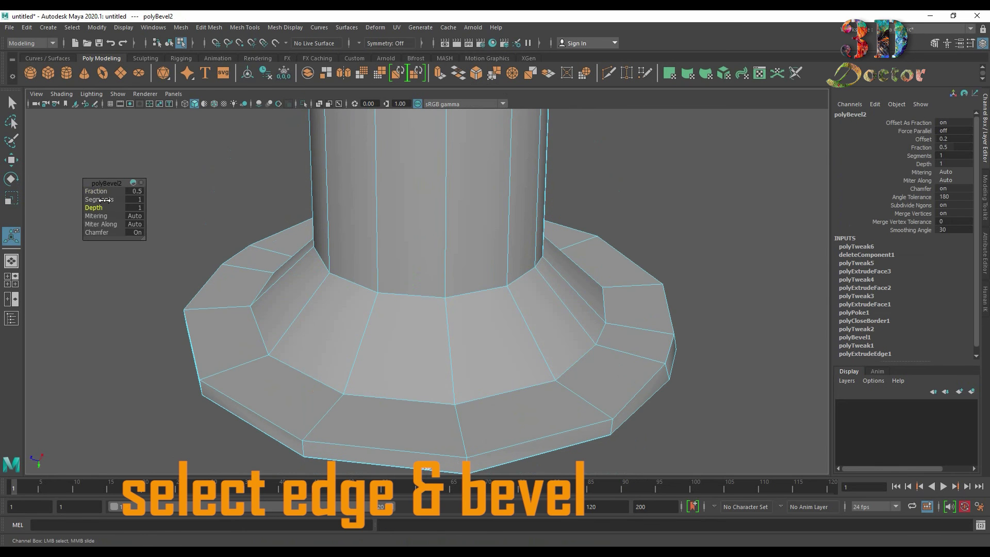
drag(113, 200, 105, 199)
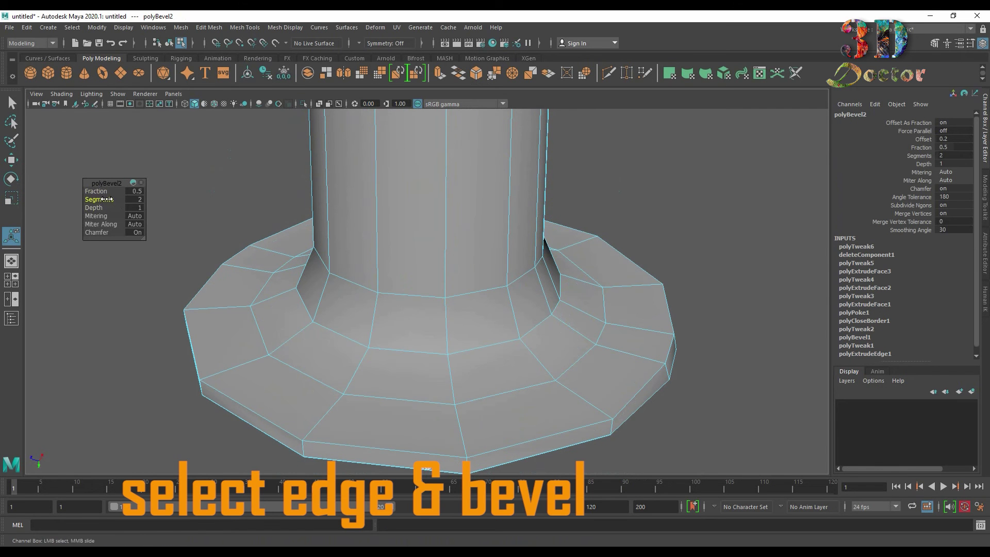
click(138, 190)
text(0.01)
key(Return)
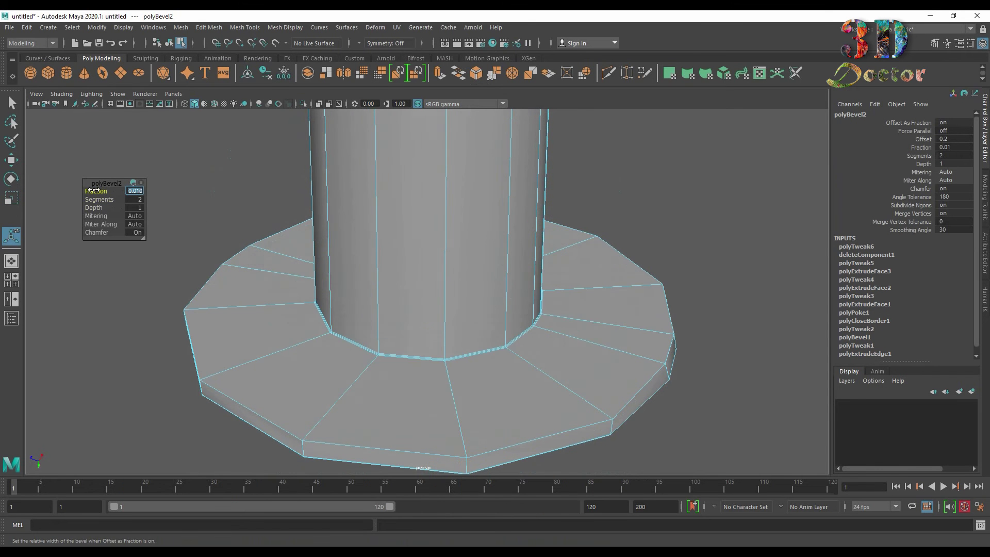
Insert three edge loops close to the edges of the head's outer rim with the Multi-Cut tool.
scroll(481, 333, up, 1)
alt+middle_drag(480, 328, 486, 207)
right_drag(430, 272, 508, 244)
click(603, 69)
alt+right_drag(303, 342, 305, 357)
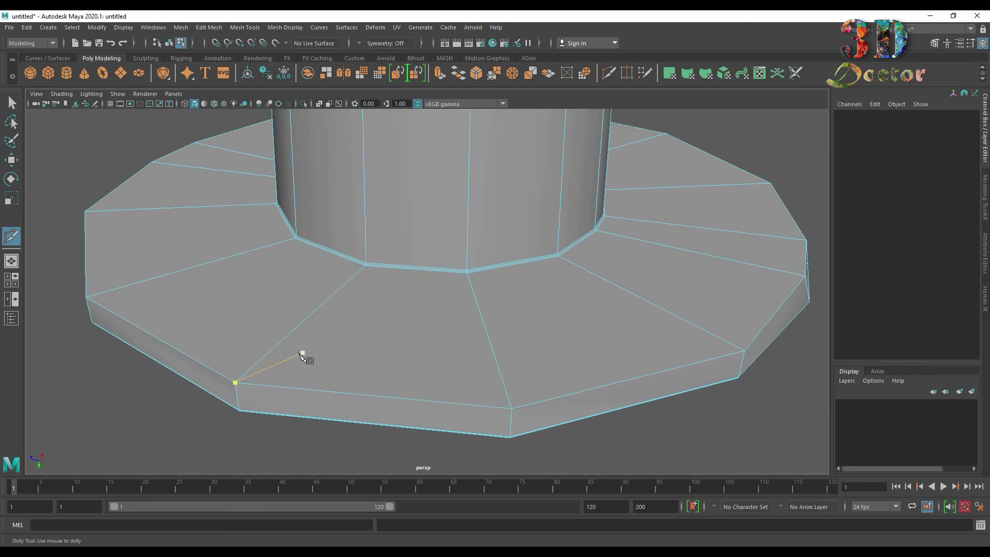
ctrl+click(237, 380)
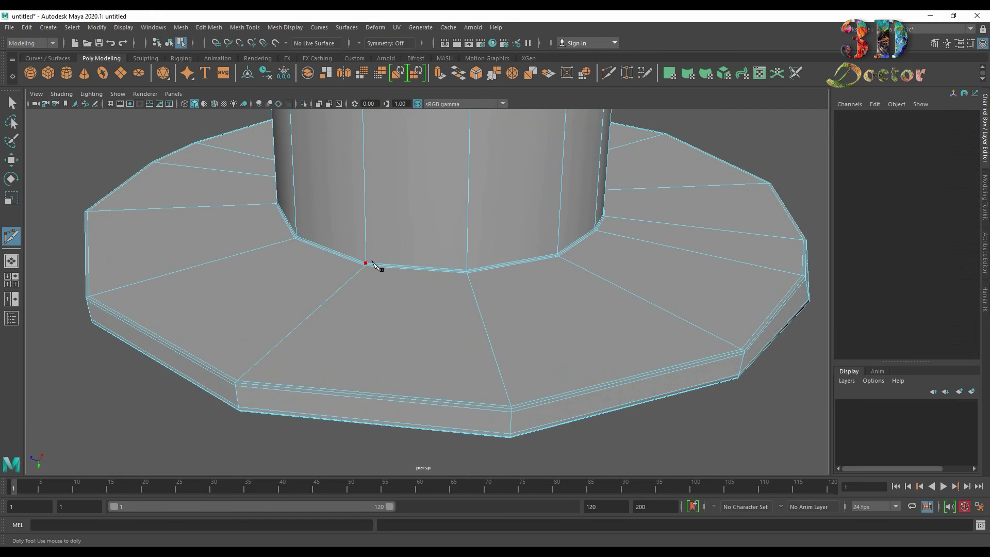
Examine the whole screw from several angles in object mode with the smooth mesh preview turned on.
scroll(392, 277, down, 2)
key(q)
key(F8)
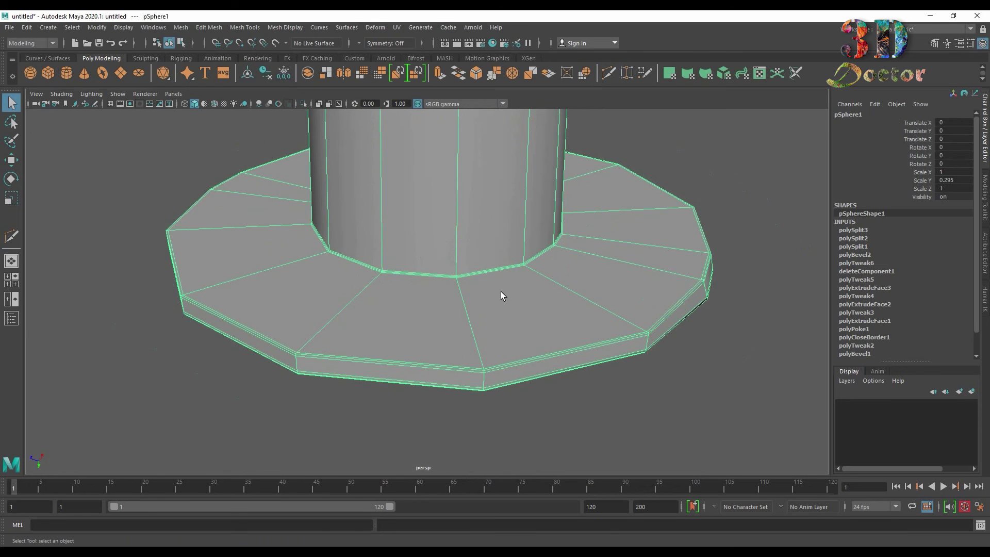
key(3)
click(566, 428)
alt+drag(564, 431, 590, 332)
scroll(590, 332, down, 5)
alt+middle_drag(575, 343, 529, 222)
alt+drag(542, 224, 482, 275)
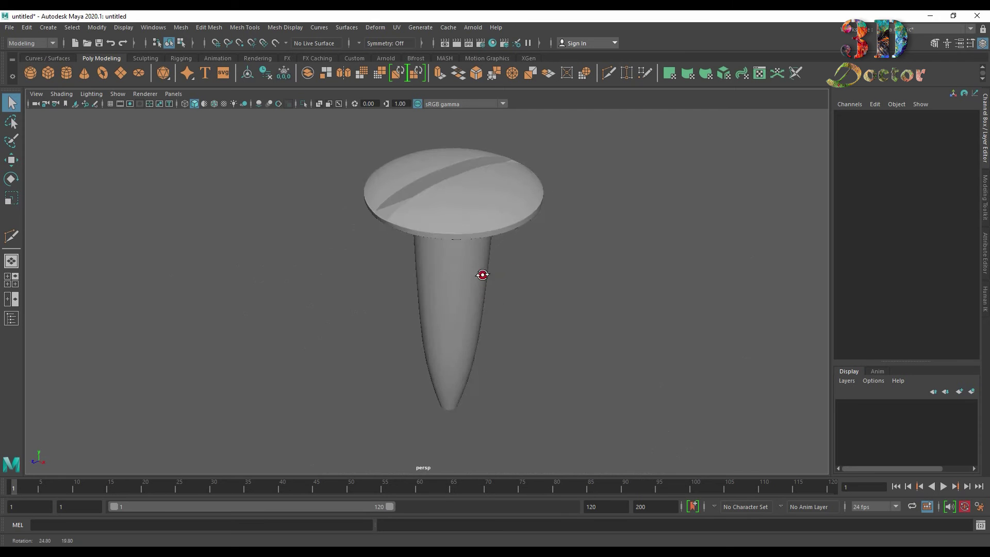
Delete the screw's construction history and turn off its smooth mesh preview.
click(488, 219)
click(27, 28)
mouse_move(72, 150)
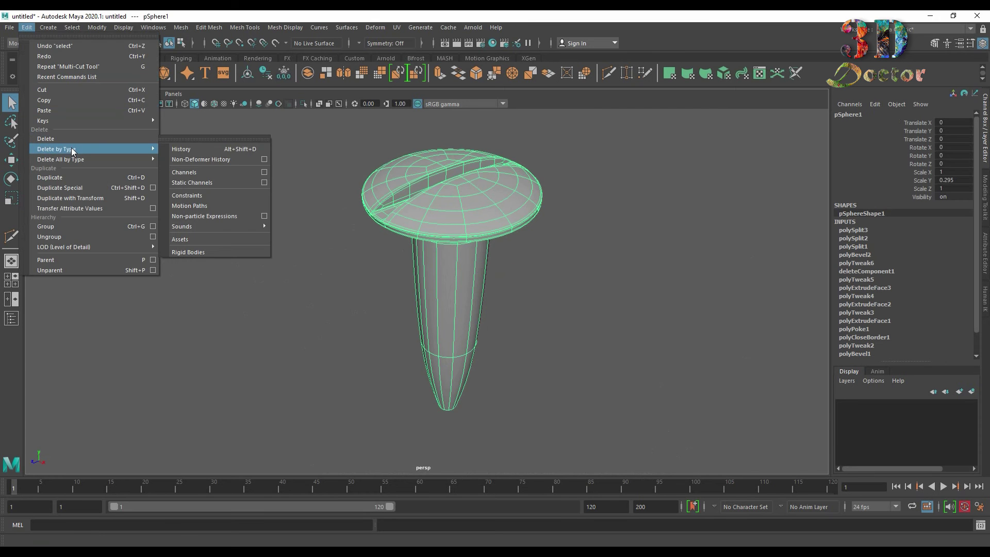
click(231, 148)
scroll(462, 273, up, 3)
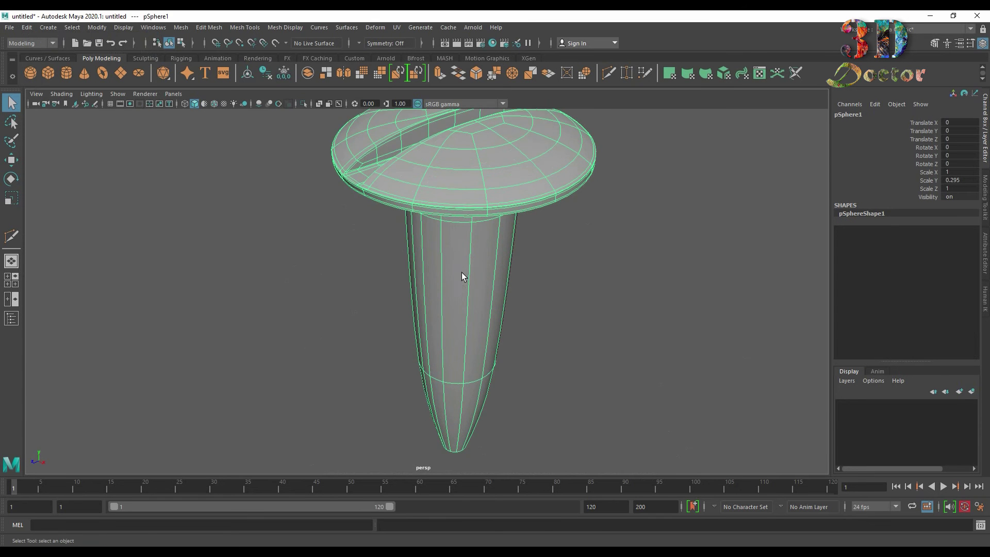
key(1)
Insert horizontal edge loops along the straight shaft, from just under the head down to the taper, with the Multi-Cut tool.
alt+drag(471, 267, 467, 219)
alt+middle_drag(467, 219, 461, 318)
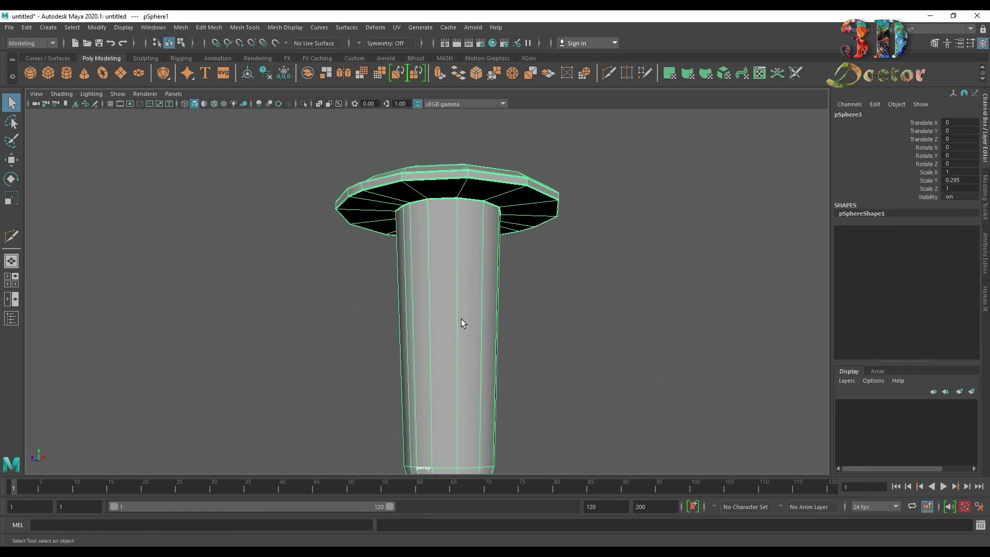
scroll(469, 284, up, 3)
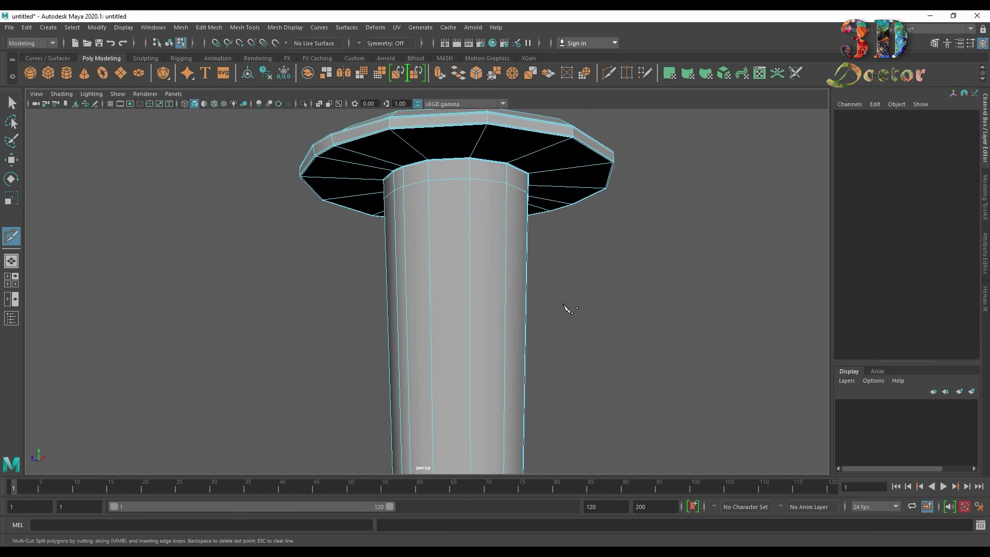
alt+middle_drag(566, 308, 524, 199)
alt+right_drag(524, 199, 449, 327)
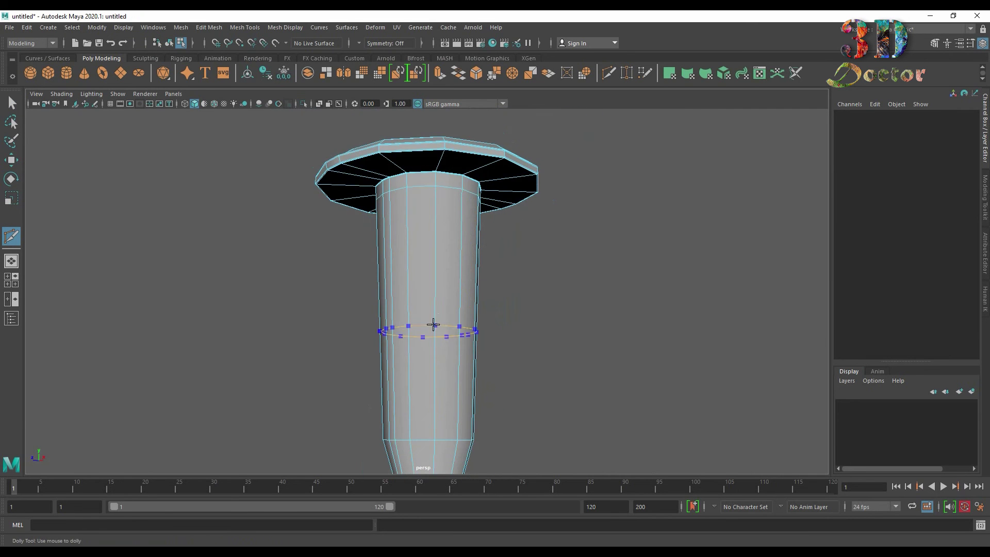
ctrl+click(437, 312)
ctrl+click(439, 252)
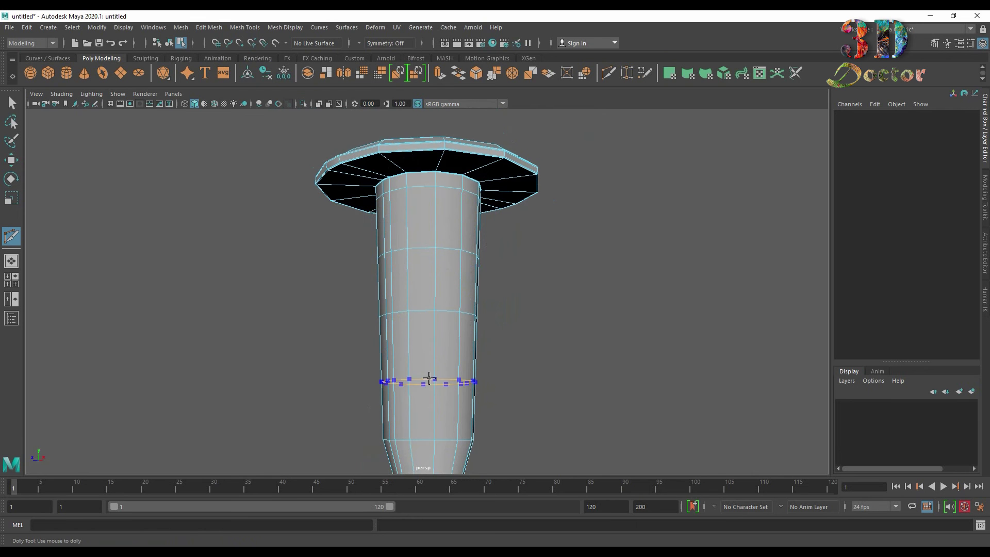
ctrl+click(433, 377)
ctrl+click(434, 345)
ctrl+click(429, 408)
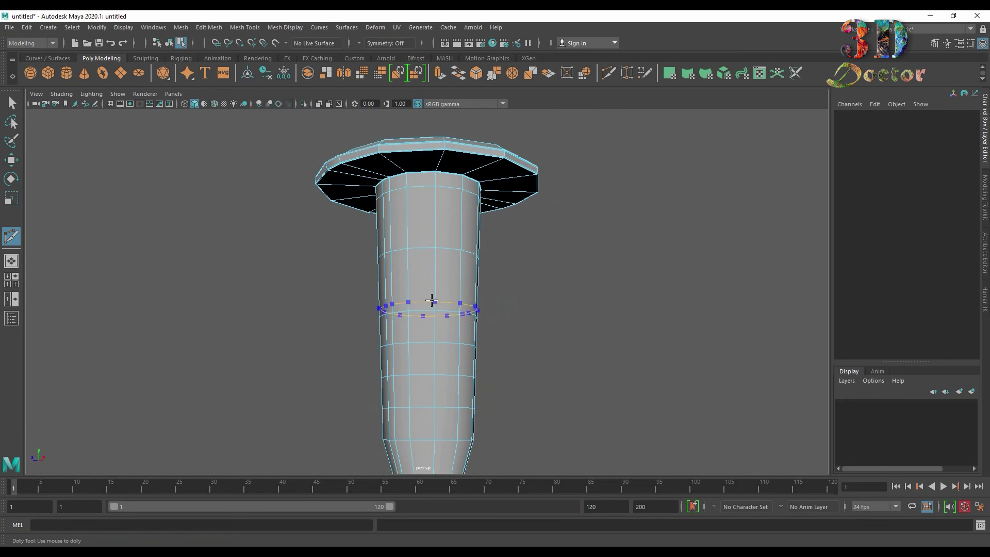
Insert centred edge loops between the existing shaft loops to divide the straight shaft into evenly spaced narrow rings.
ctrl+middle_click(435, 218)
ctrl+middle_click(433, 201)
ctrl+middle_click(433, 224)
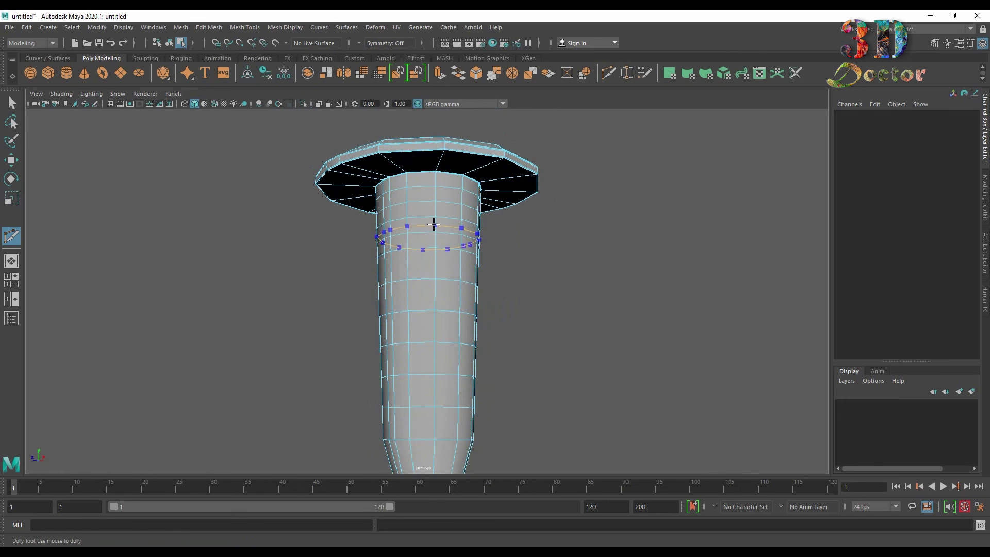
scroll(434, 226, down, 1)
scroll(437, 289, up, 2)
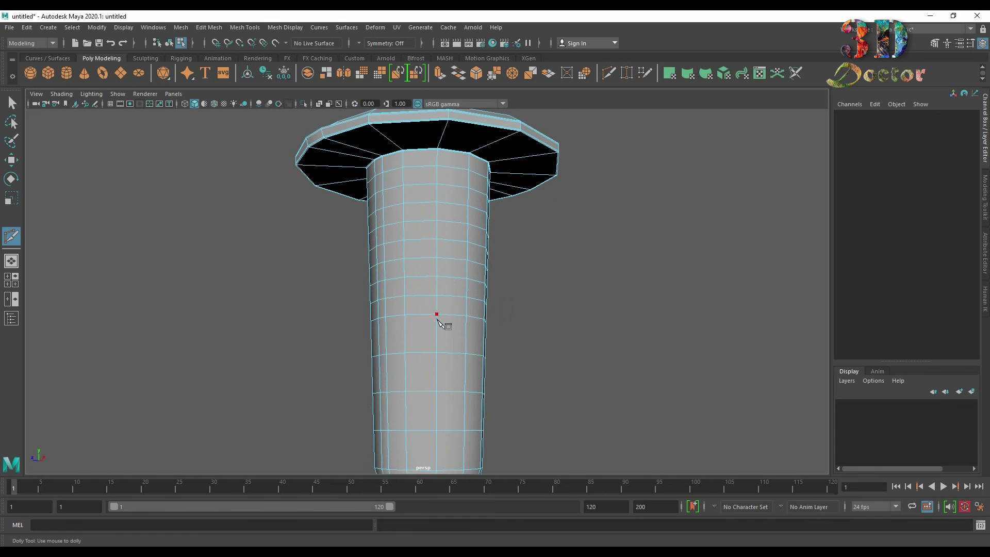
ctrl+middle_click(435, 326)
ctrl+middle_click(438, 366)
ctrl+middle_click(438, 403)
Insert seven evenly spaced centred edge loops along the tapered tip and exit the Multi-Cut tool.
alt+middle_drag(562, 385, 561, 285)
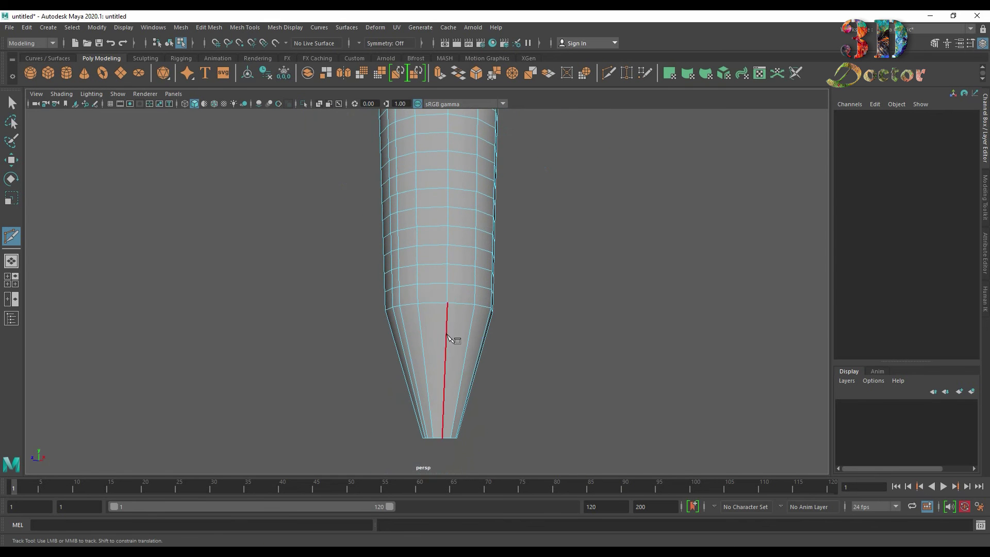
ctrl+middle_click(445, 344)
ctrl+middle_click(442, 397)
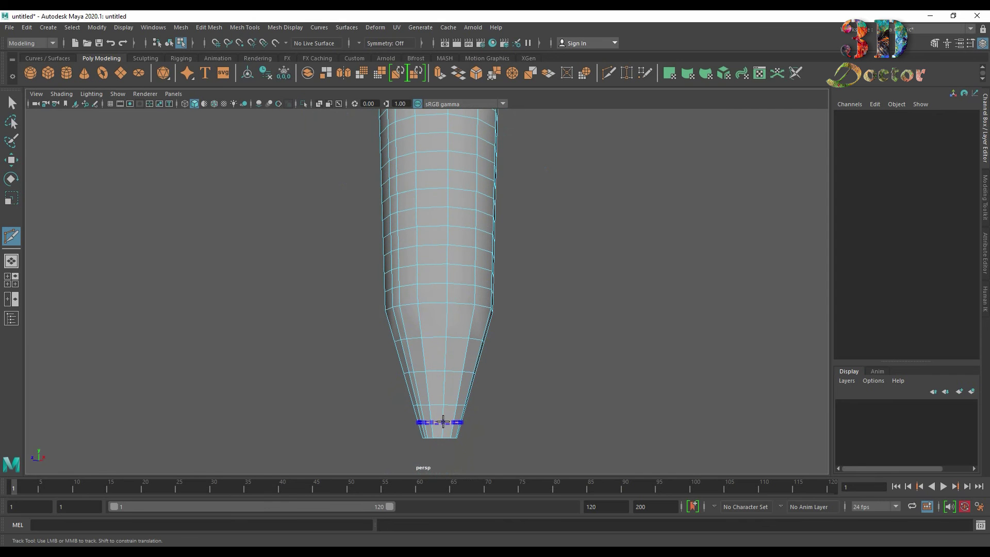
ctrl+middle_click(443, 422)
ctrl+middle_click(442, 396)
alt+middle_drag(632, 251, 579, 271)
click(11, 102)
Select the horizontal edge loops from below the head down to the tip and bevel them with a fraction of 0.4.
alt+drag(614, 271, 469, 247)
right_drag(429, 205, 425, 168)
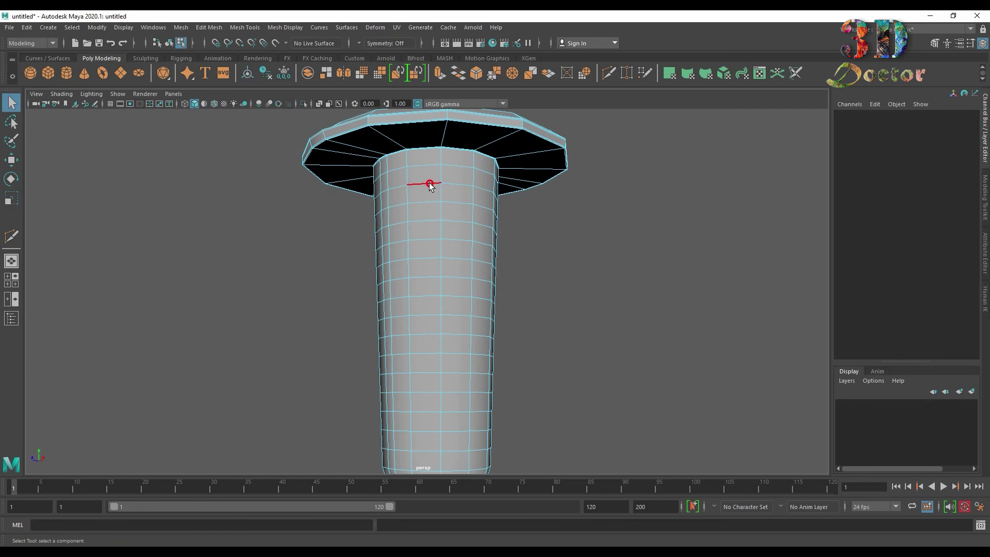
click(430, 186)
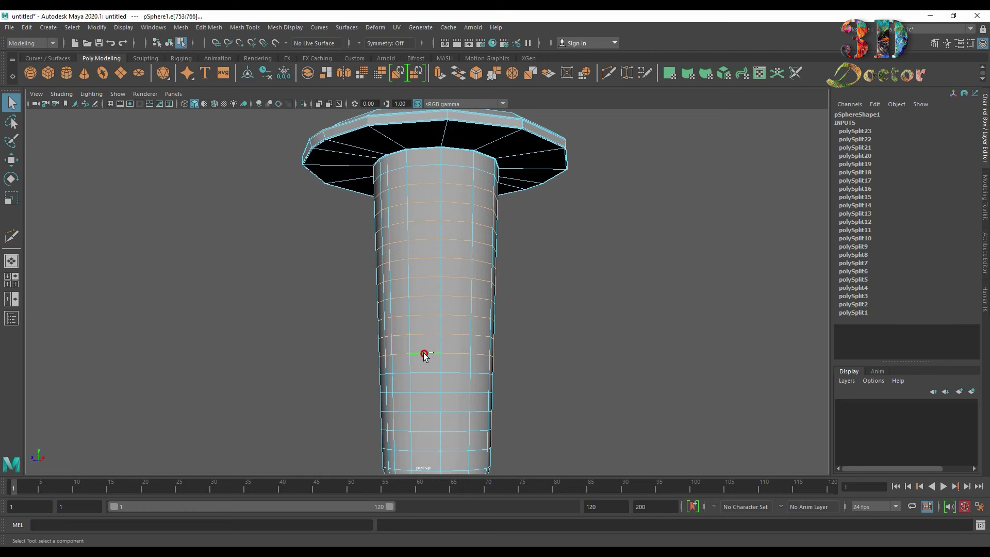
alt+middle_drag(452, 356, 460, 243)
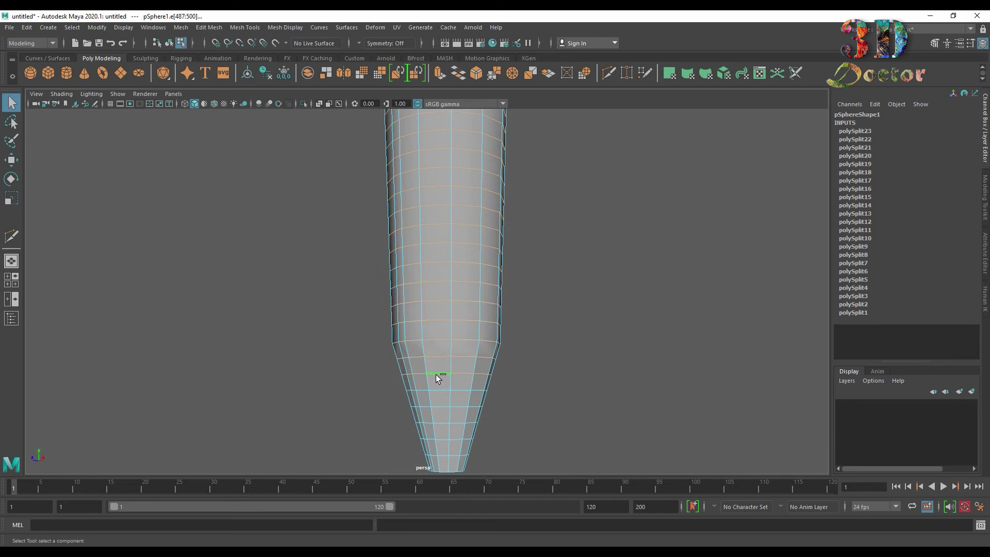
alt+middle_drag(439, 389, 446, 341)
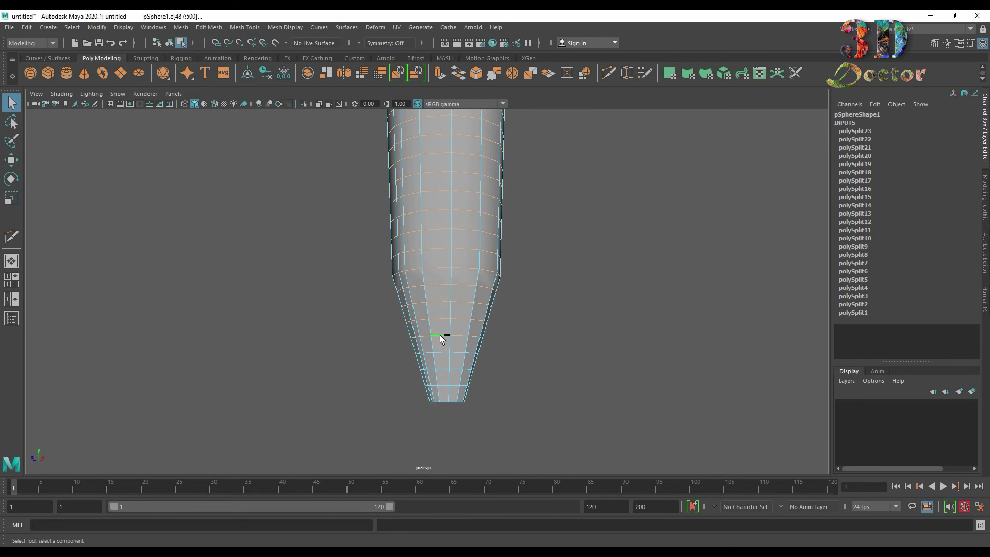
shift+double_click(442, 383)
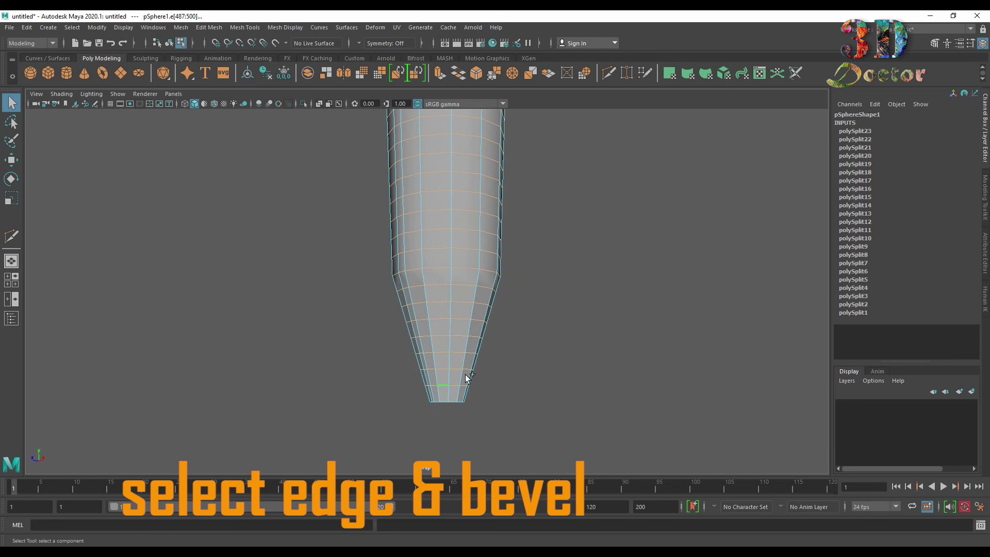
scroll(555, 267, down, 3)
alt+middle_drag(538, 188, 521, 283)
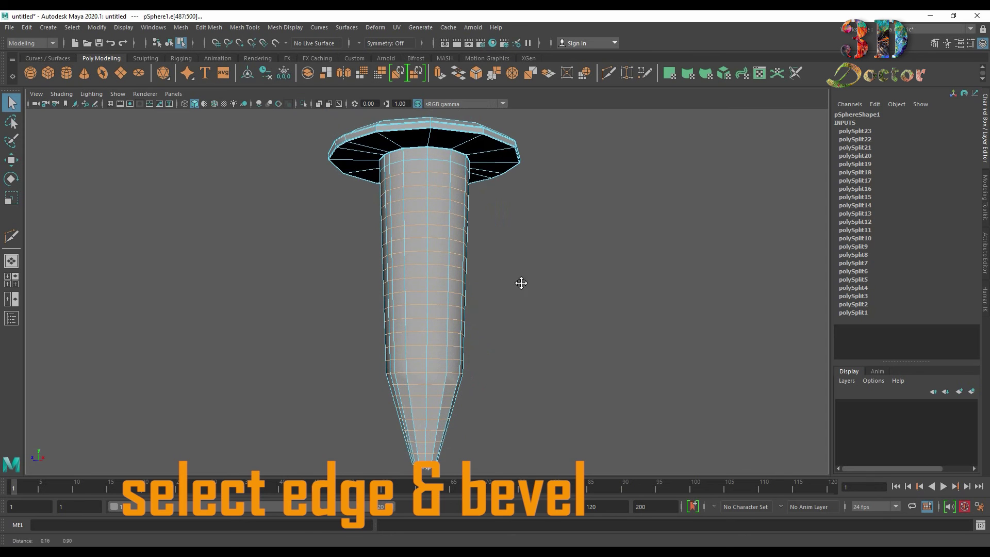
click(477, 77)
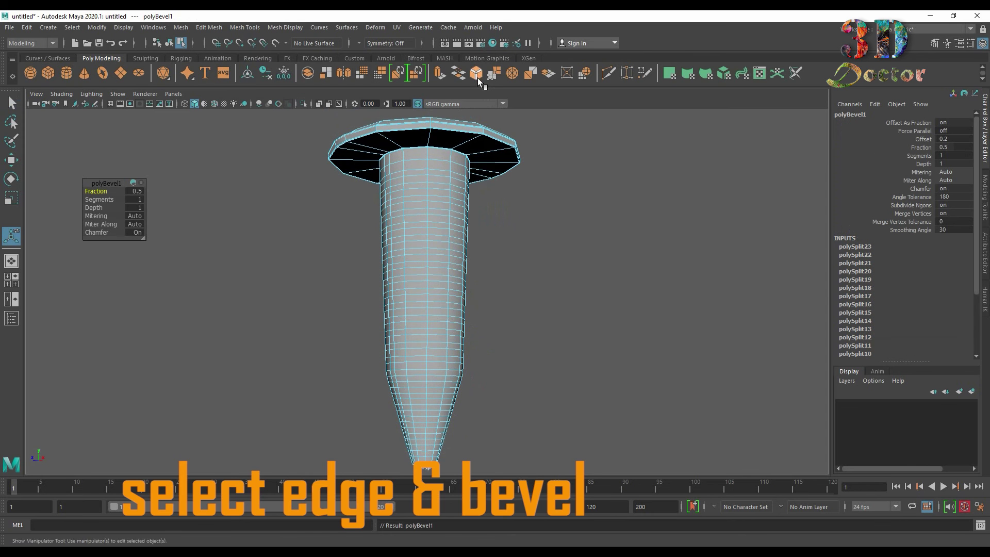
click(140, 191)
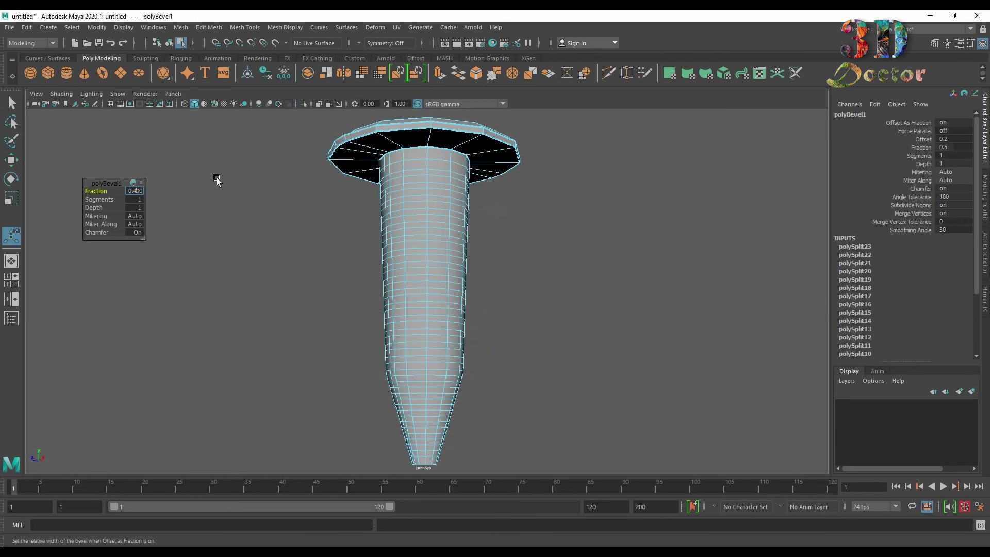
text(0.4)
key(Return)
scroll(422, 195, up, 2)
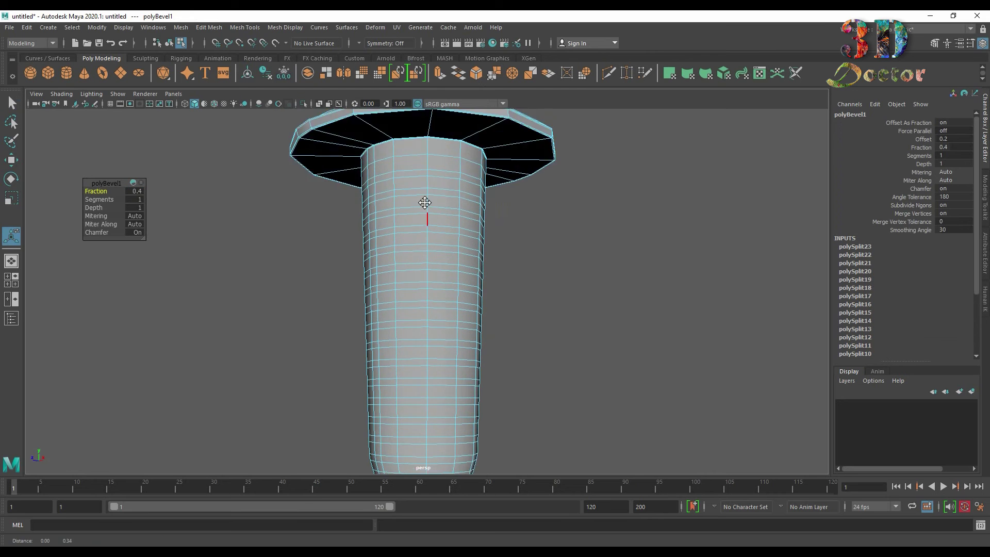
Return the screw to object mode and delete its construction history.
alt+middle_drag(425, 205, 420, 253)
right_drag(419, 252, 470, 236)
click(27, 28)
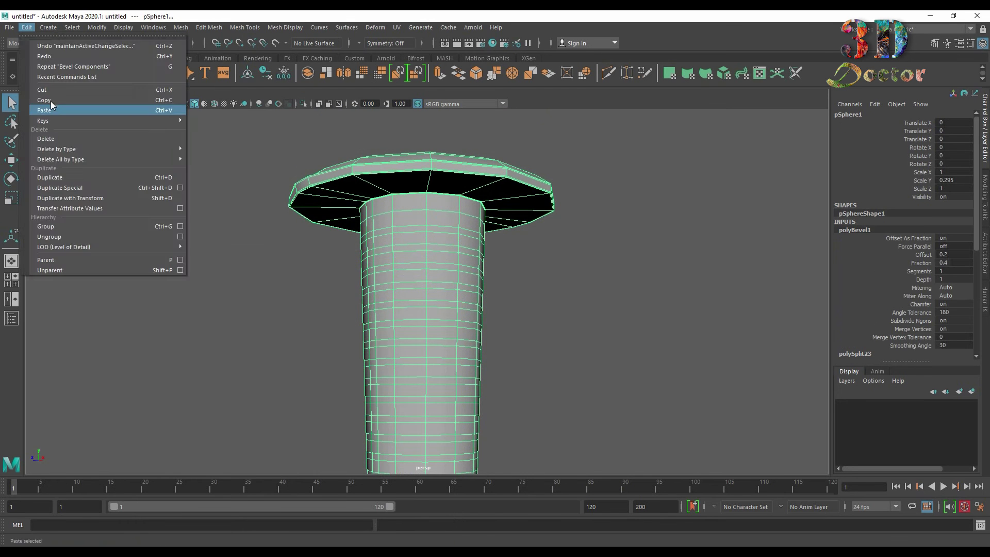
mouse_move(77, 150)
click(228, 149)
Select every narrow beveled face ring around the shaft and tapered tip, skipping the wider rings between them.
right_click(408, 241)
right_drag(408, 240, 406, 253)
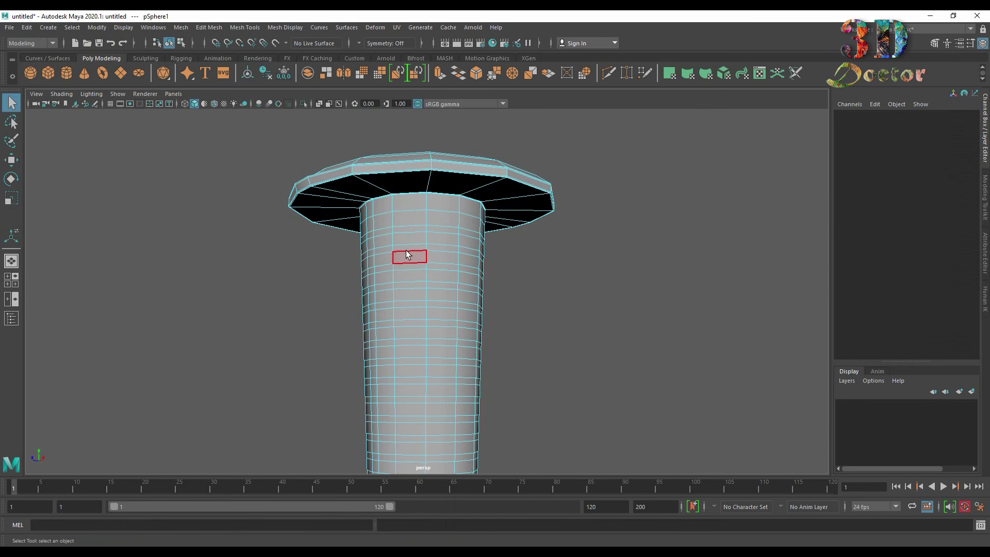
click(407, 227)
shift+double_click(437, 231)
shift+click(410, 246)
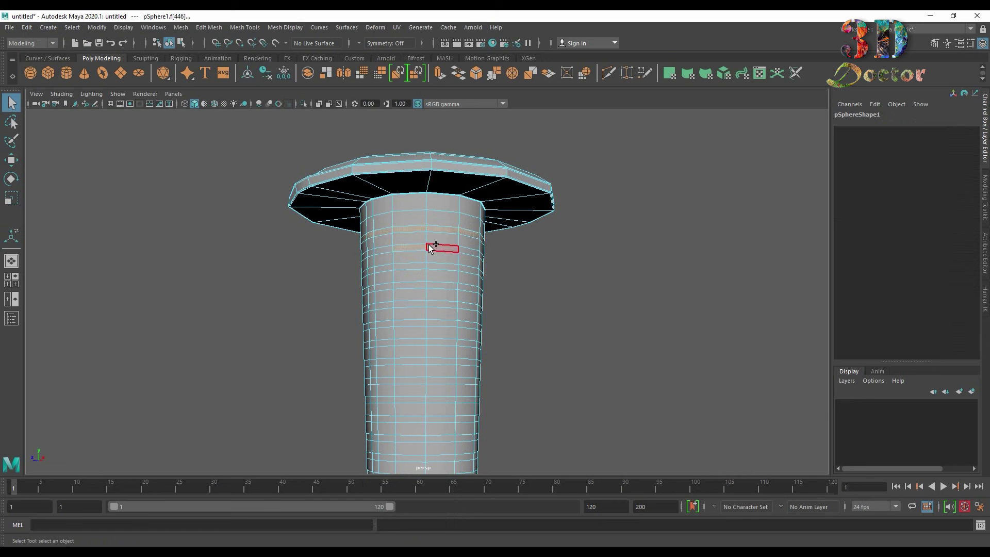
shift+double_click(431, 246)
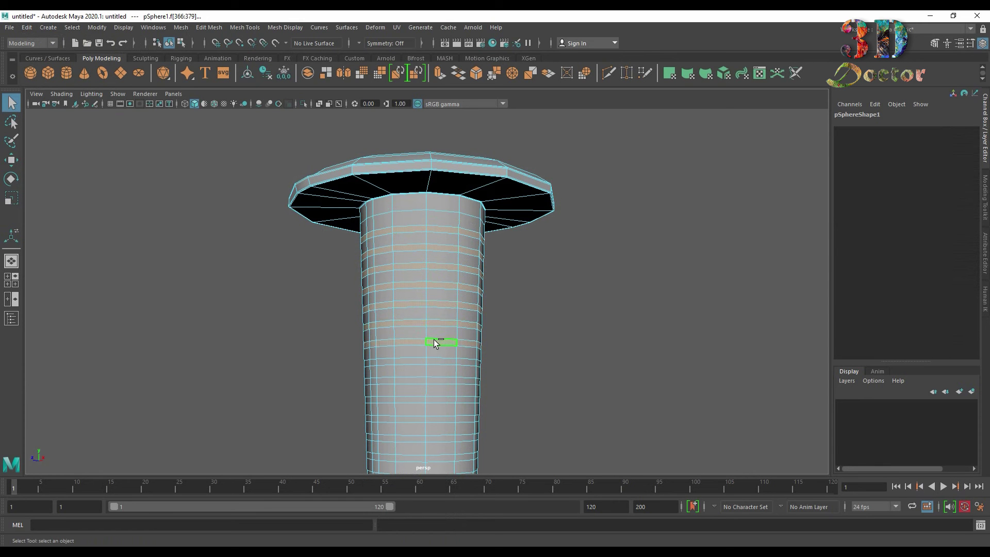
alt+middle_drag(437, 382, 437, 265)
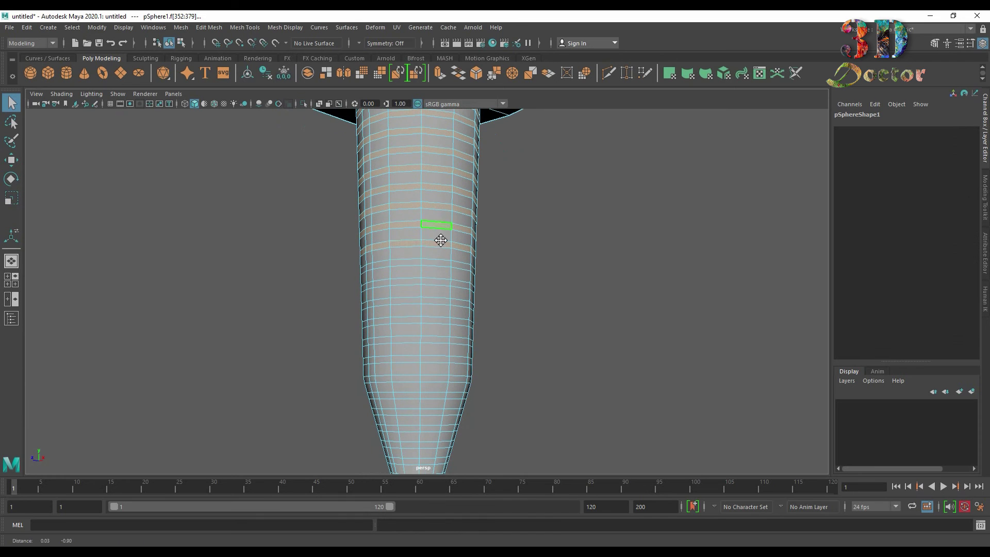
shift+double_click(434, 283)
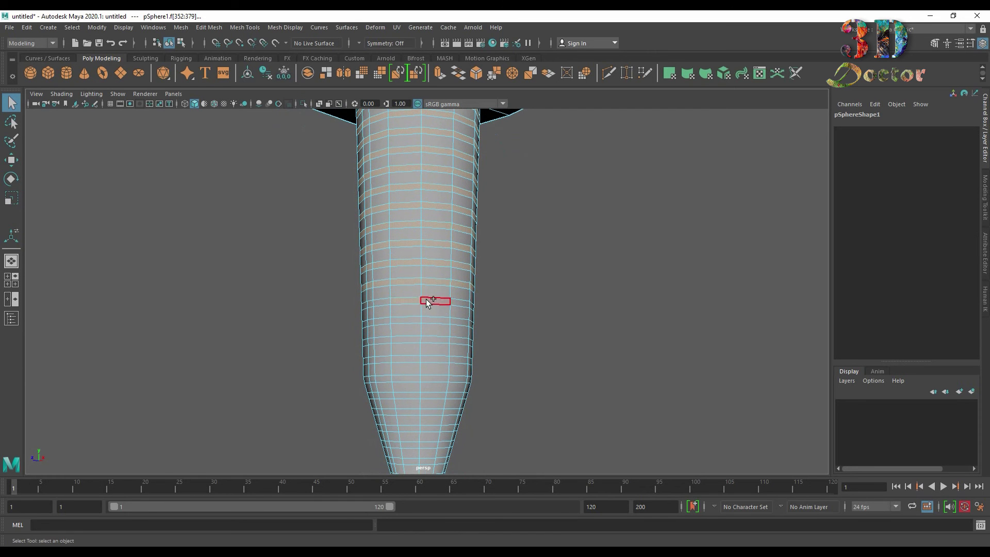
shift+double_click(435, 302)
shift+double_click(429, 320)
shift+double_click(432, 339)
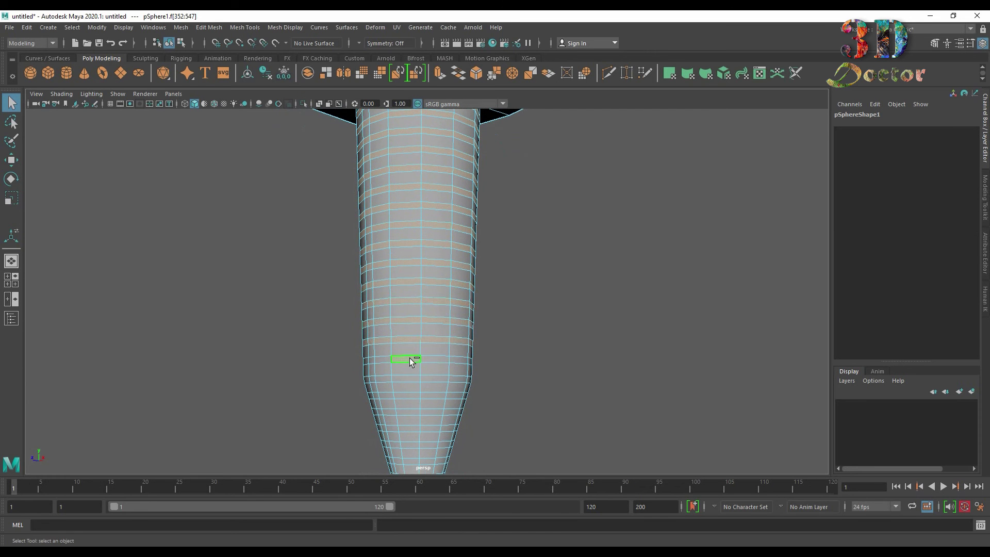
shift+double_click(405, 359)
shift+double_click(434, 377)
alt+middle_drag(438, 350, 438, 274)
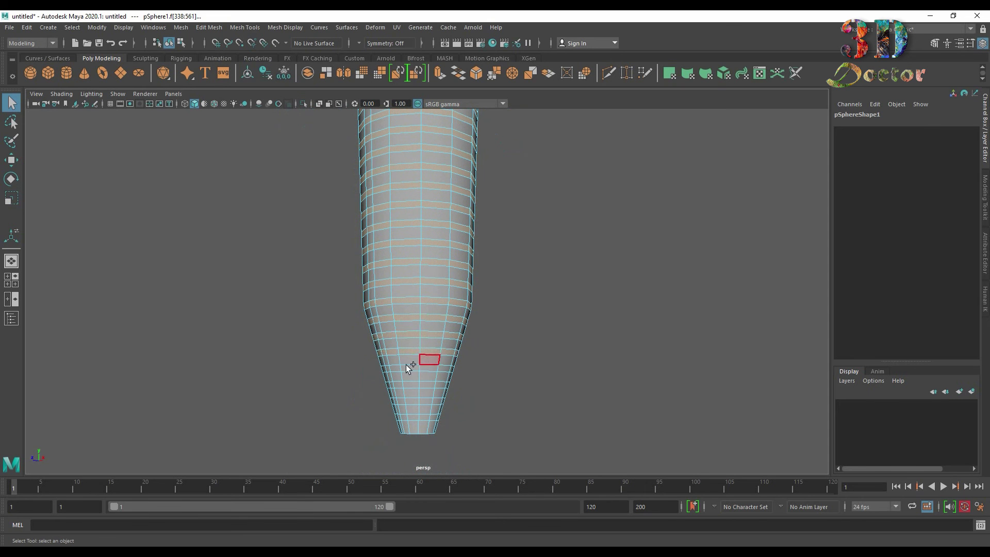
shift+double_click(423, 401)
shift+click(432, 417)
shift+double_click(423, 417)
scroll(521, 271, down, 4)
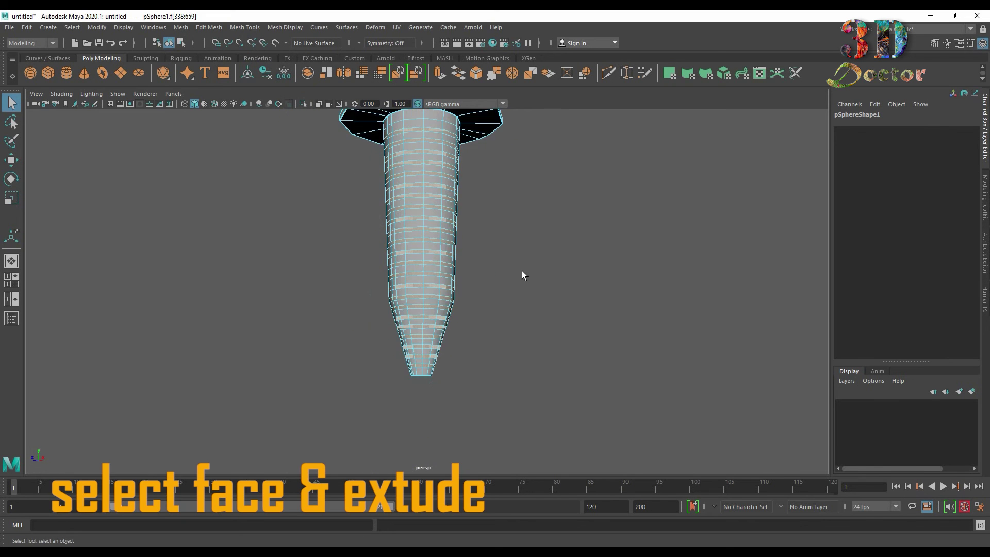
Extrude the selected face rings outward with a Local Translate Z of 0.046 to form the screw's threads.
alt+drag(522, 271, 502, 282)
click(439, 73)
scroll(548, 273, up, 4)
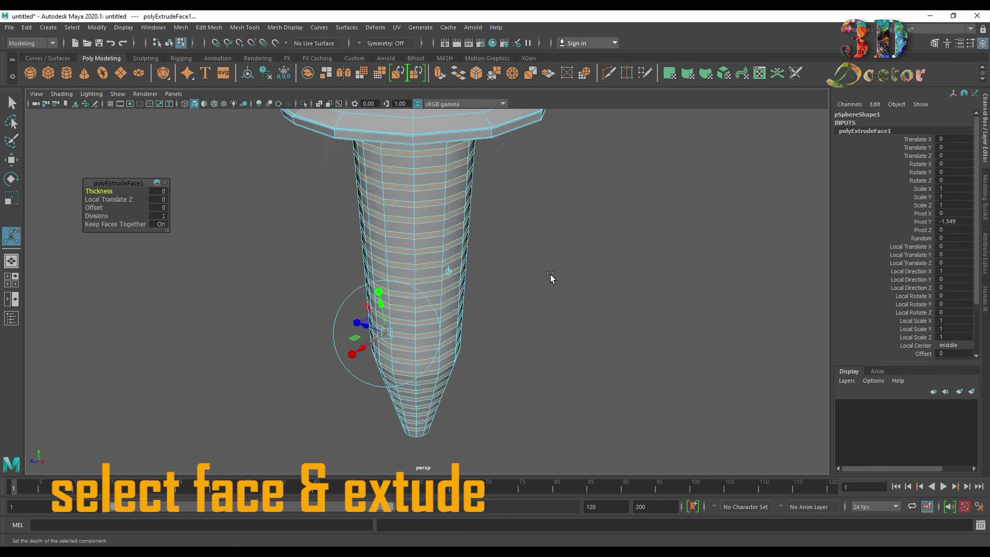
scroll(550, 278, up, 5)
drag(492, 281, 499, 287)
scroll(464, 315, down, 6)
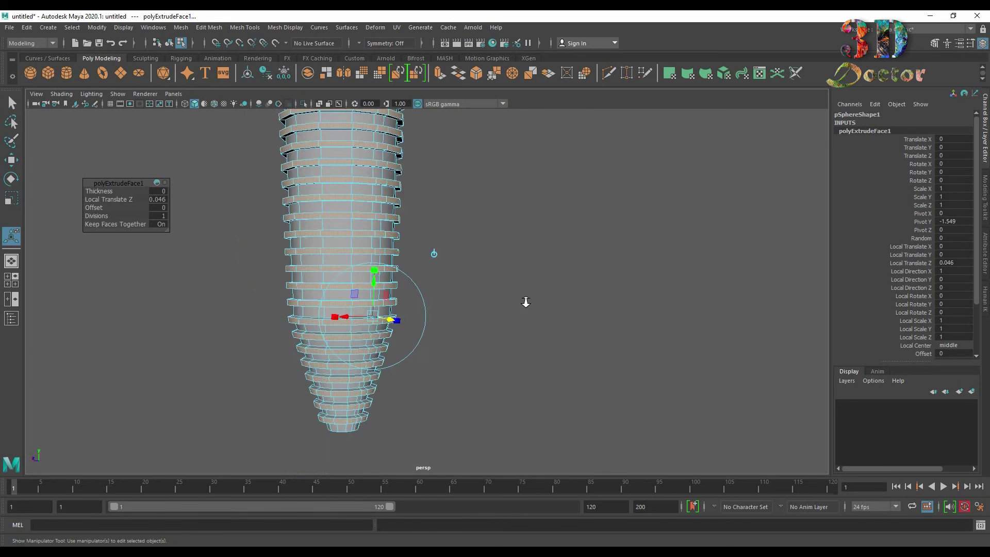
Return the screw to object mode and turn on its smooth mesh preview to check the threads.
right_click(410, 210)
right_drag(410, 211, 511, 159)
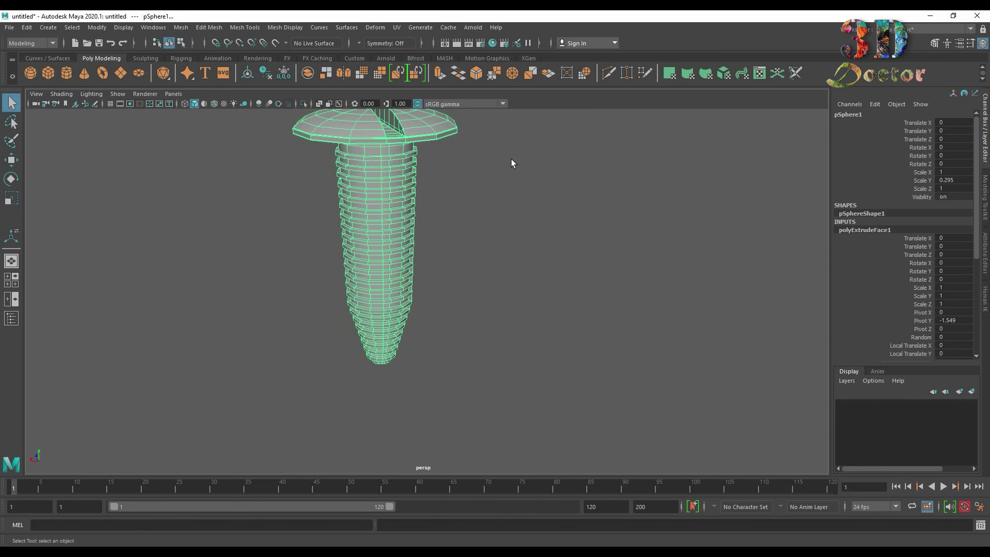
key(q)
click(514, 175)
alt+drag(514, 175, 526, 302)
click(426, 253)
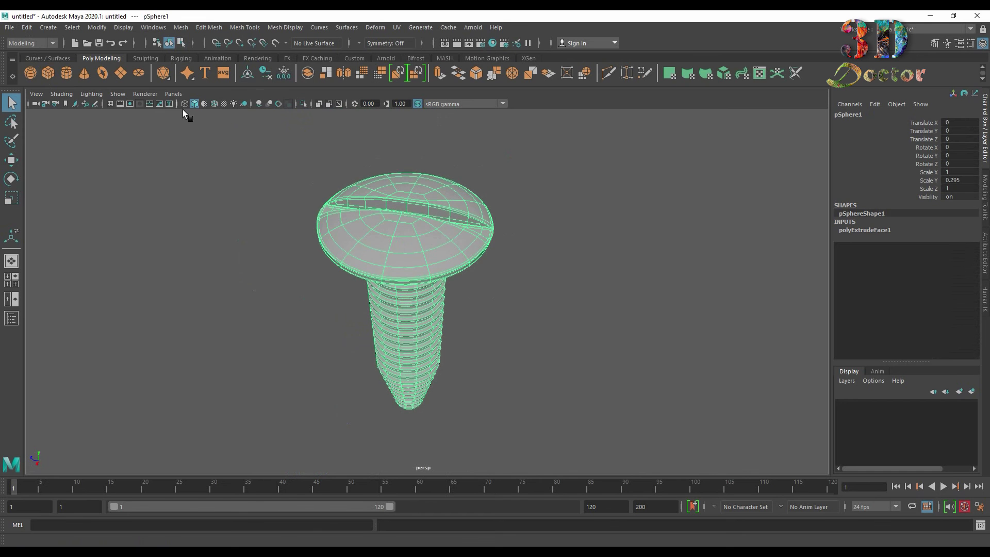
Delete the screw's non-deformer history.
click(26, 27)
mouse_move(84, 157)
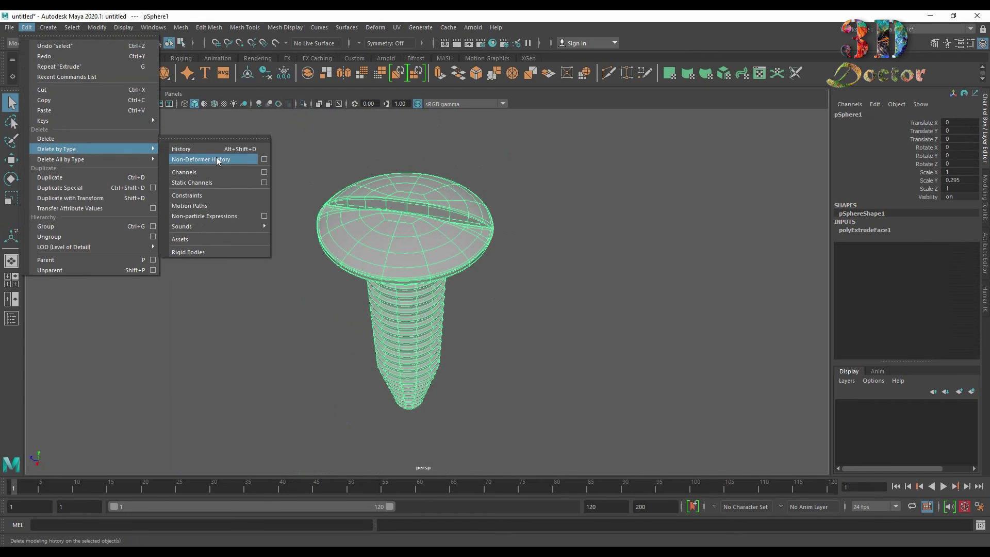
click(226, 159)
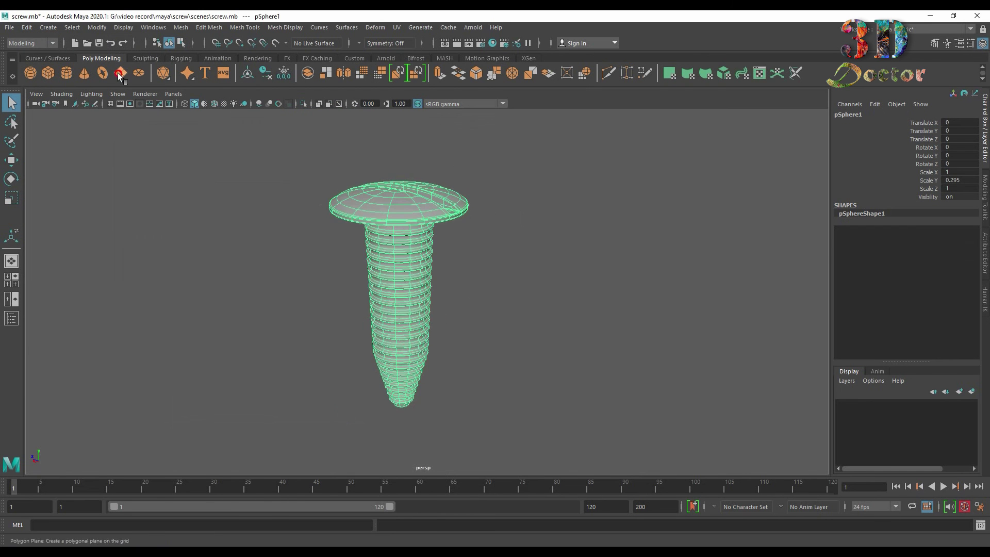
Create a polygon plane scaled up uniformly into a large ground surface around the screw, and select the screw.
click(119, 74)
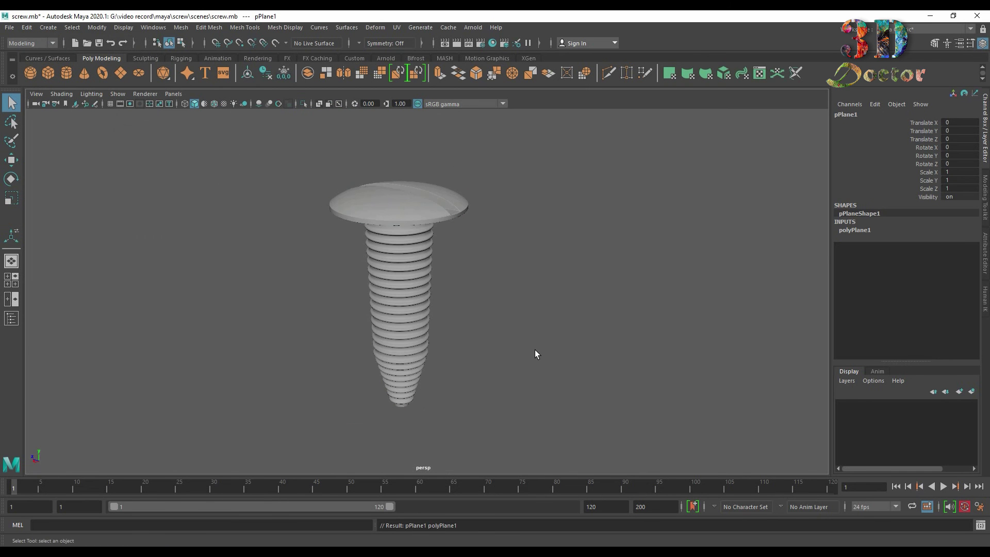
key(r)
drag(400, 209, 715, 215)
scroll(516, 250, down, 5)
drag(413, 247, 665, 243)
scroll(530, 242, down, 3)
click(419, 268)
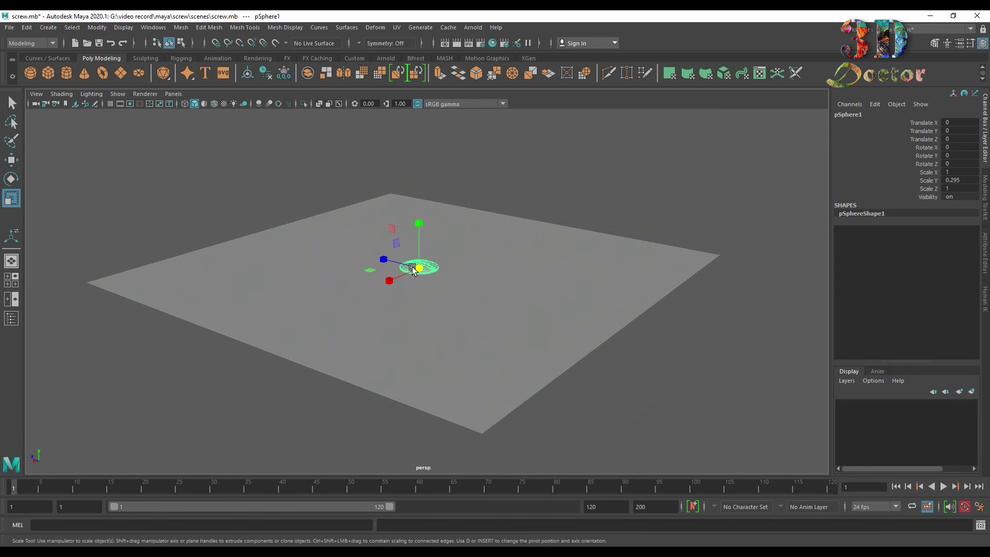
Raise the screw about 3.05 units along Y so its tip stands on the ground plane.
key(w)
drag(419, 224, 423, 156)
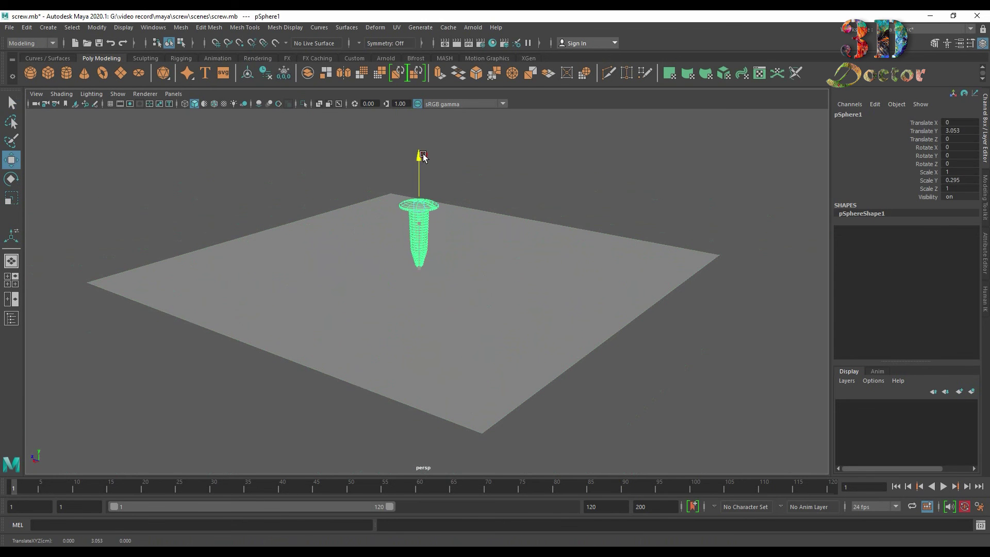
scroll(461, 243, up, 4)
alt+middle_drag(427, 273, 411, 335)
alt+drag(411, 336, 559, 371)
alt+middle_drag(510, 305, 453, 301)
scroll(466, 287, up, 4)
alt+drag(453, 304, 426, 294)
Duplicate the screw, offset the copy about 1.94 units along X, and set its Rotate Z to -90.
drag(421, 206, 551, 198)
key(ctrl+d)
key(e)
drag(509, 155, 541, 155)
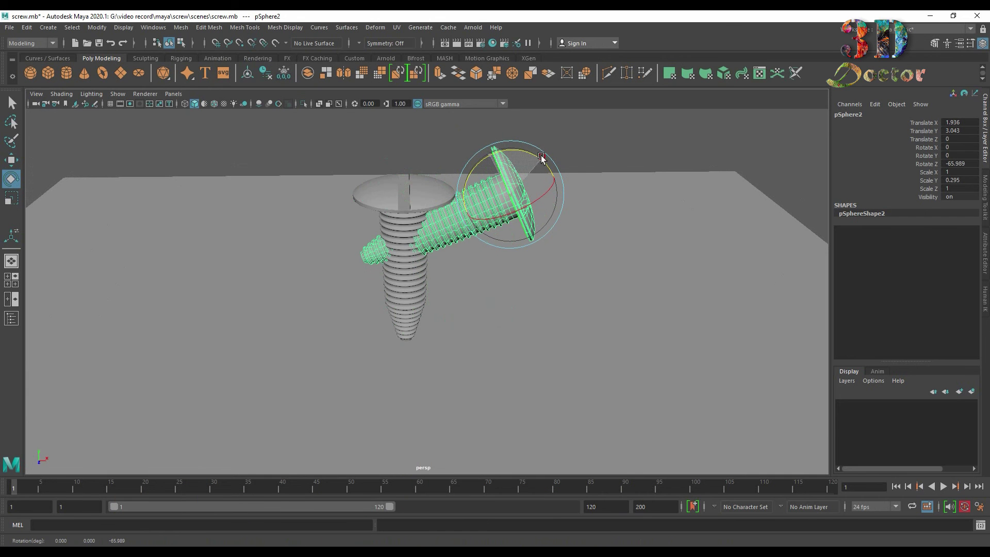
click(971, 164)
text(-90)
key(Return)
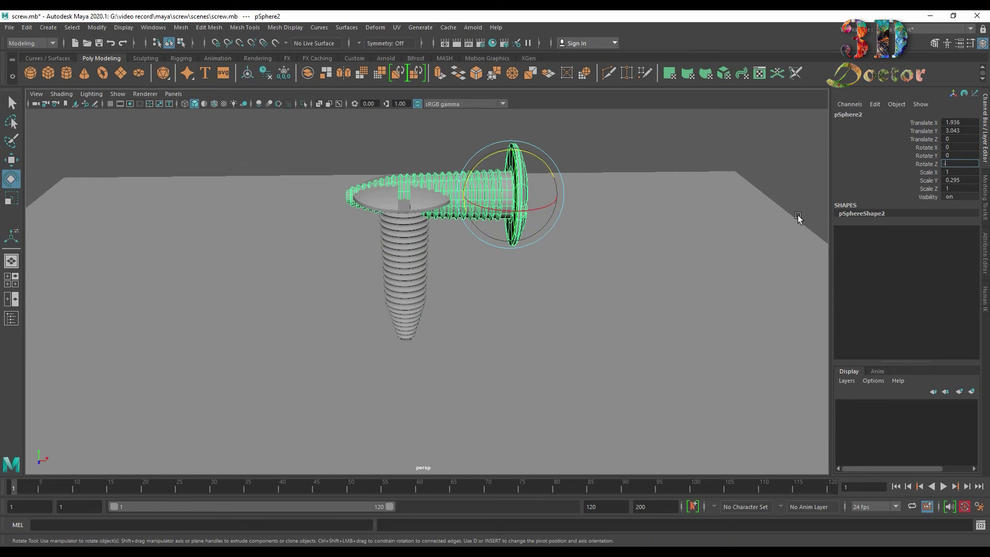
Lower the rotated copy onto the ground plane beside the standing screw, at about X 3.48 and Y 0.90.
click(581, 132)
click(481, 198)
key(w)
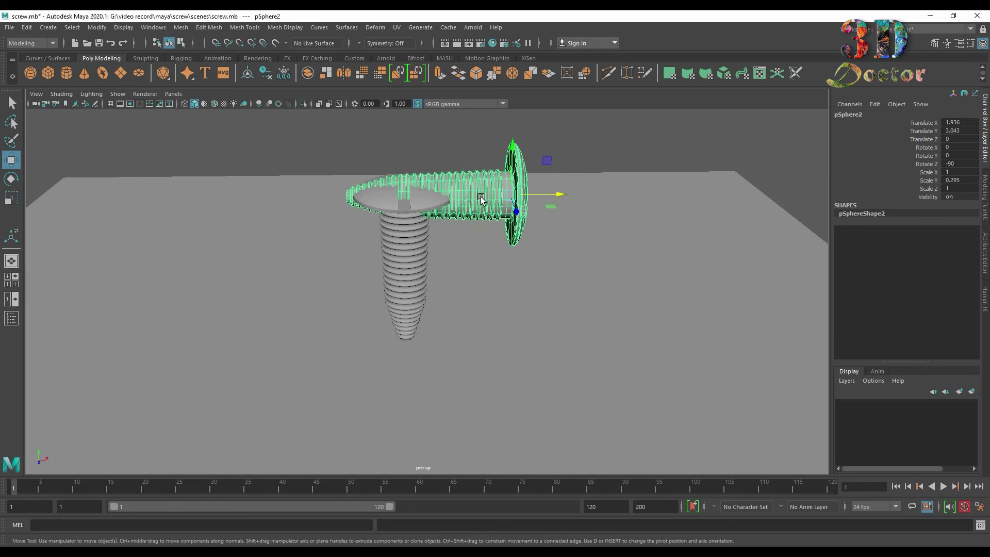
drag(515, 146, 528, 218)
mouse_move(545, 266)
mouse_down()
mouse_move(621, 264)
mouse_move(538, 250)
mouse_move(542, 283)
mouse_up()
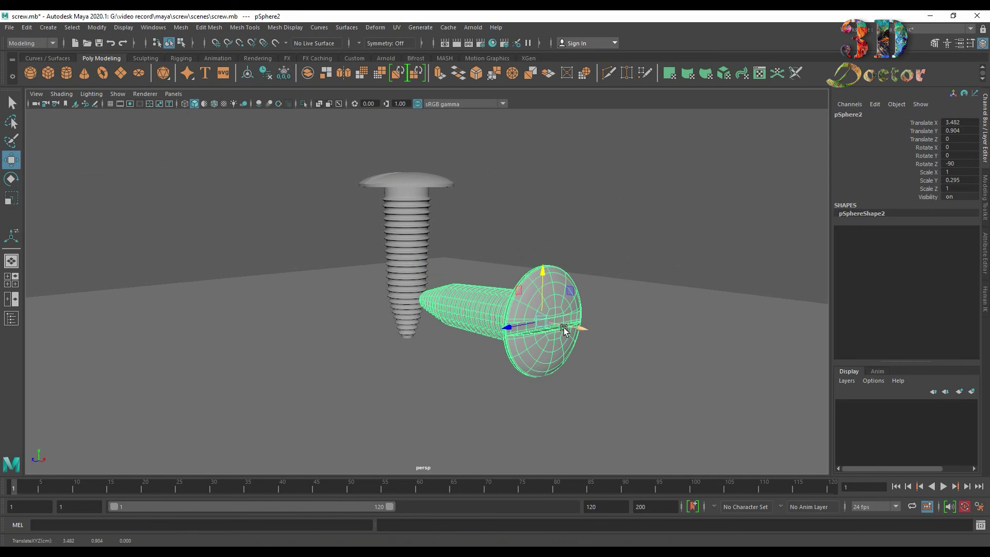
Tilt the lying screw to about 32.7 in Rotate X and -76.5 in Rotate Z, and reposition it on the plane.
key(e)
mouse_move(564, 330)
mouse_down()
mouse_move(569, 309)
mouse_move(545, 327)
mouse_up()
alt+drag(379, 370, 443, 386)
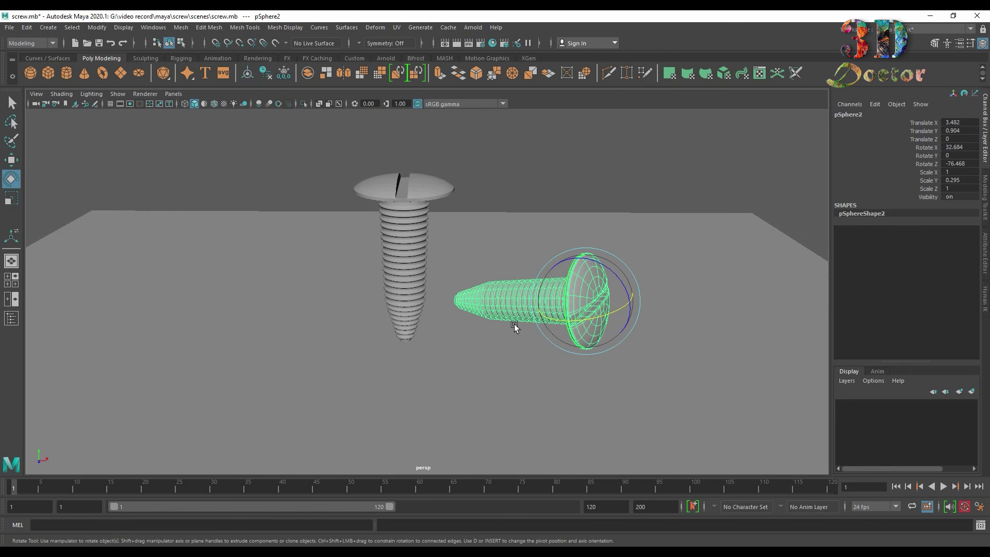
key(w)
drag(612, 300, 578, 425)
Duplicate the lying screw and place the copy in front of it at about X 2.84, Z 1.36, rolled to about 57 in Rotate X.
key(ctrl+d)
key(e)
key(w)
drag(627, 388, 556, 311)
drag(568, 263, 567, 261)
drag(618, 315, 611, 315)
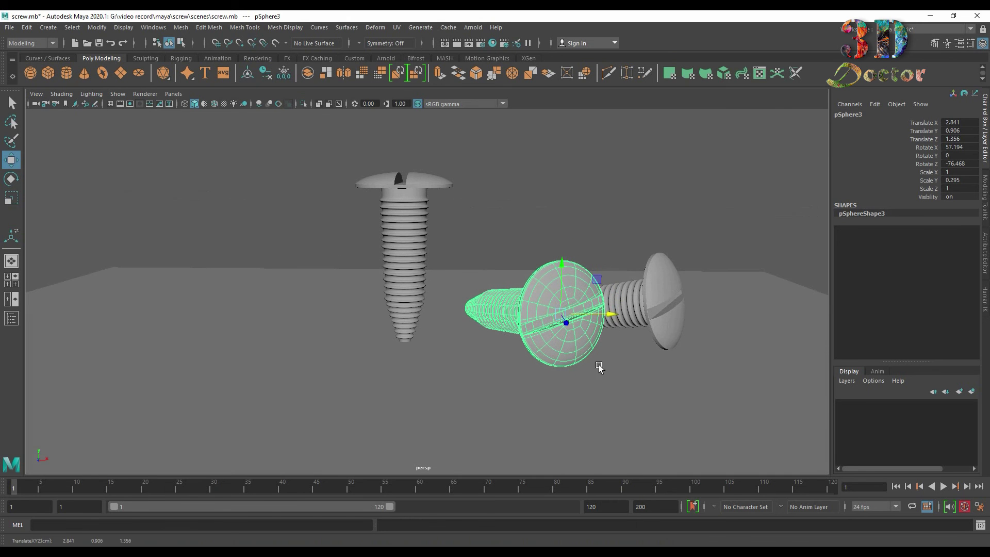
alt+drag(599, 364, 583, 373)
Duplicate the front lying screw, move the copy to the opposite side of the standing screw, and rotate it so its head faces outward.
key(ctrl+d)
drag(600, 315, 289, 297)
key(e)
key(w)
drag(349, 306, 447, 306)
key(e)
drag(571, 271, 444, 282)
alt+drag(305, 292, 262, 312)
drag(280, 307, 275, 281)
Adjust the rotation of the two neighbouring lying screws to vary their groove angles, and select the standing screw.
click(549, 293)
drag(525, 290, 504, 328)
click(650, 298)
drag(650, 298, 640, 300)
click(418, 252)
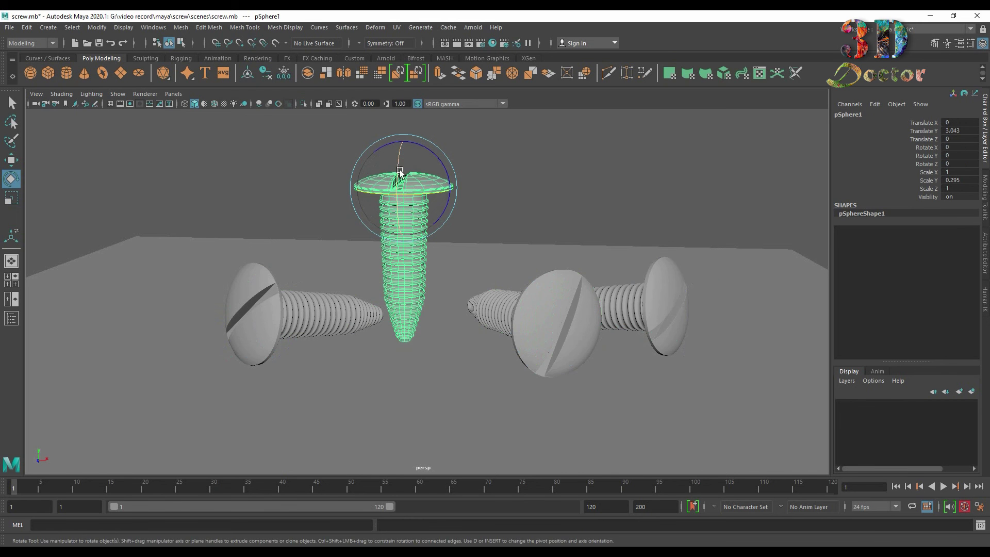
Delete the ground plane from the scene, keeping the four screws.
click(551, 184)
alt+drag(551, 184, 488, 276)
click(406, 394)
key(Delete)
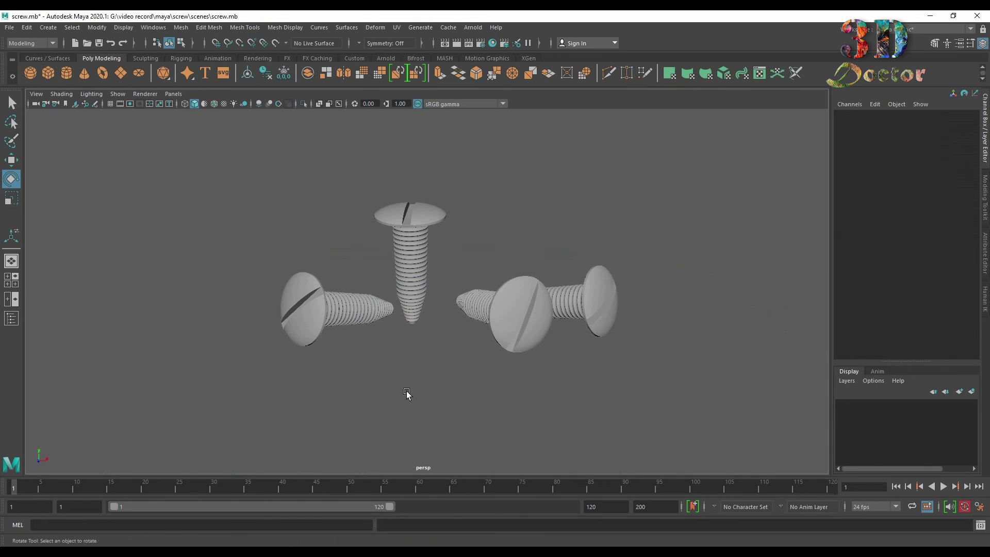
Select all four screws and export the selection to the Desktop as an OBJ file named screww.
key(q)
drag(202, 173, 659, 475)
click(8, 28)
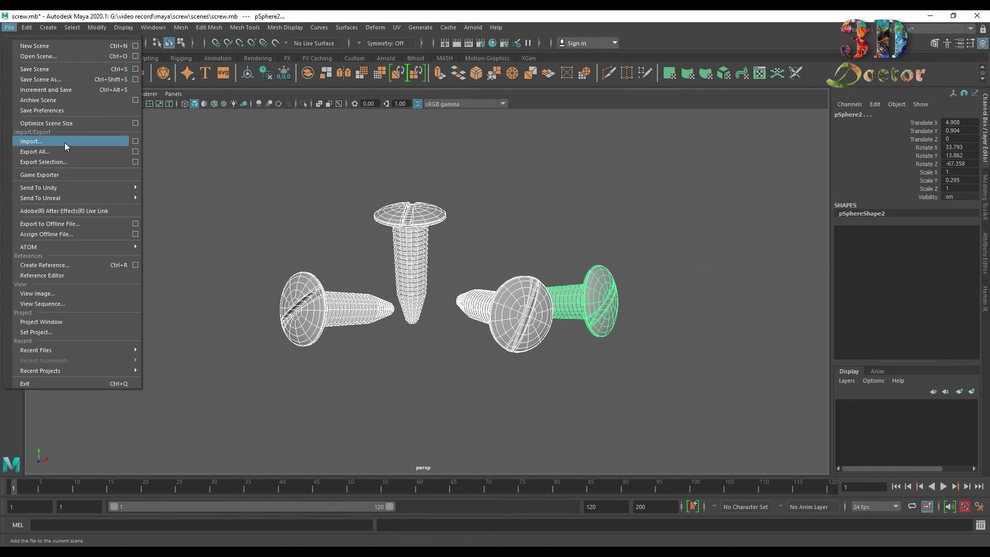
click(64, 160)
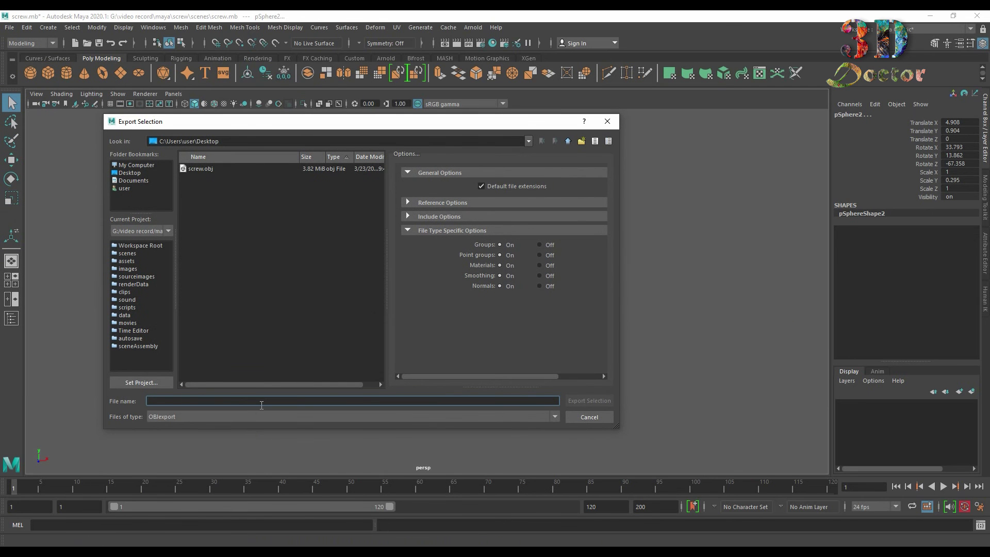
text(sc)
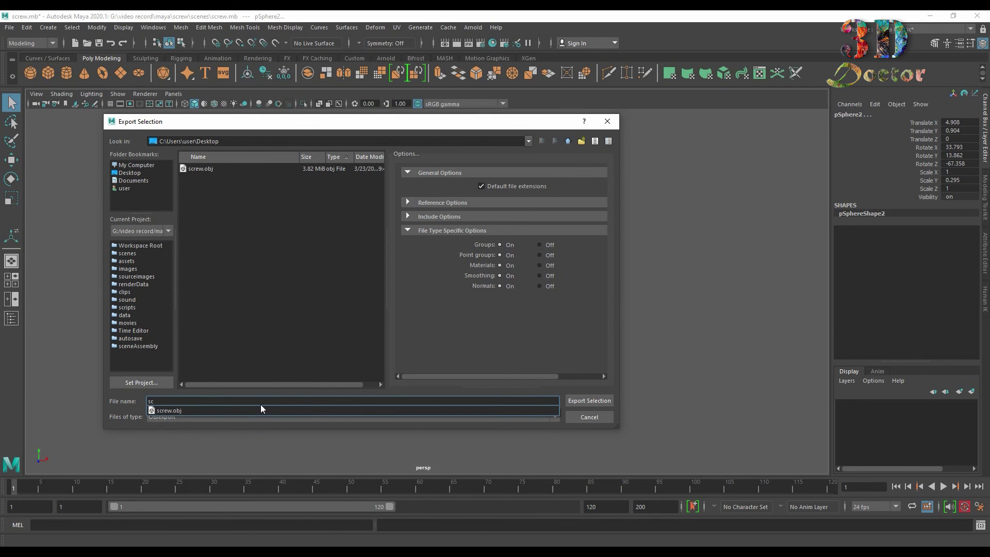
text(reww)
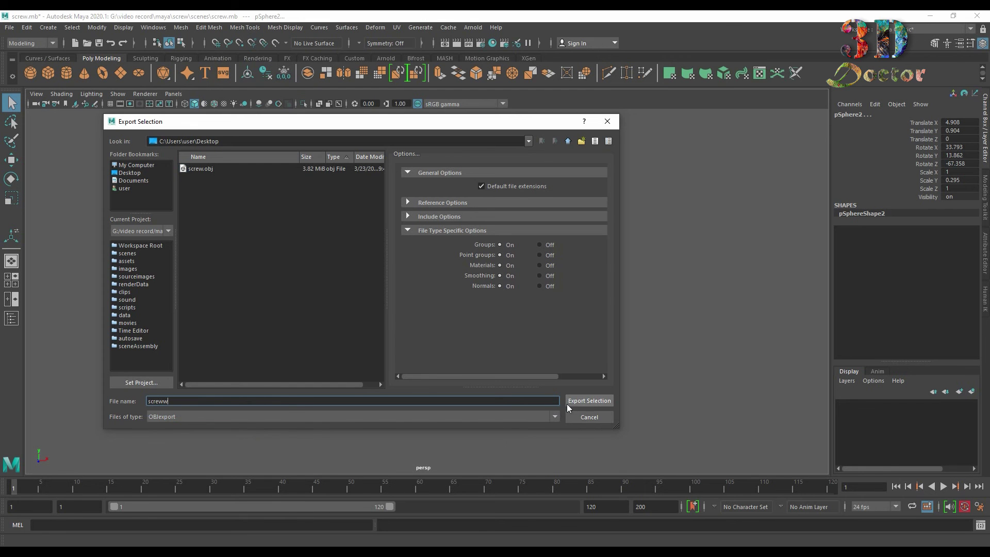
click(589, 401)
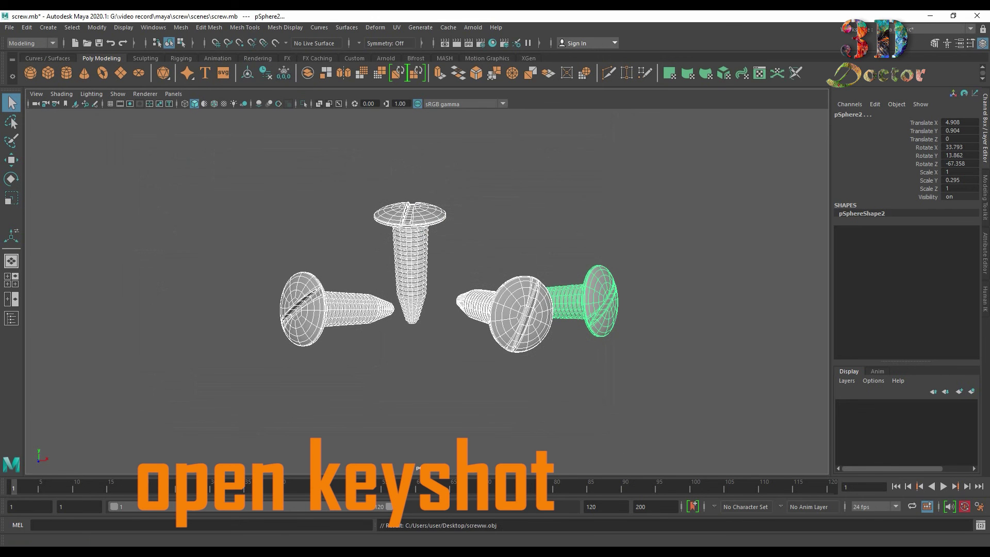
Switch to KeyShot and import screww.obj from the Desktop with the default import settings.
click(564, 261)
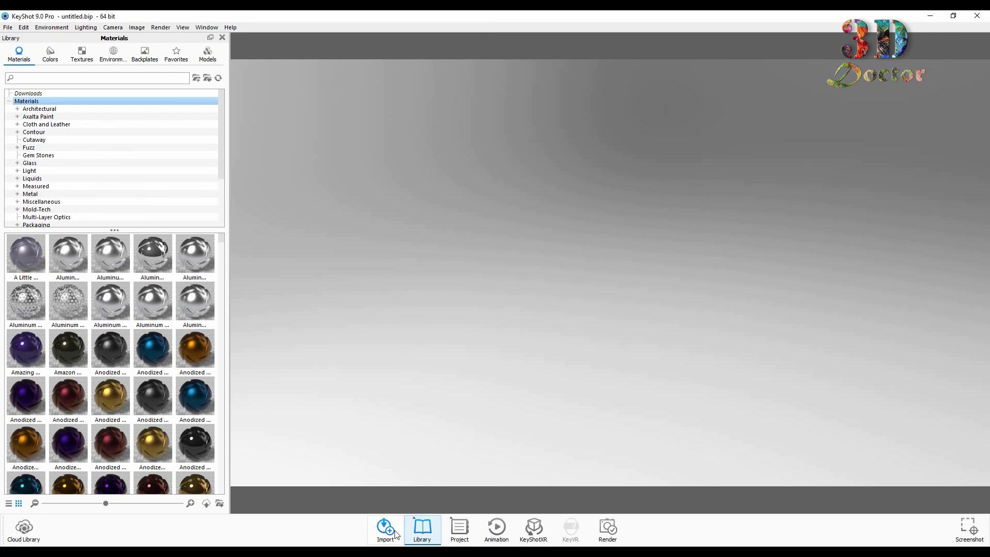
click(395, 534)
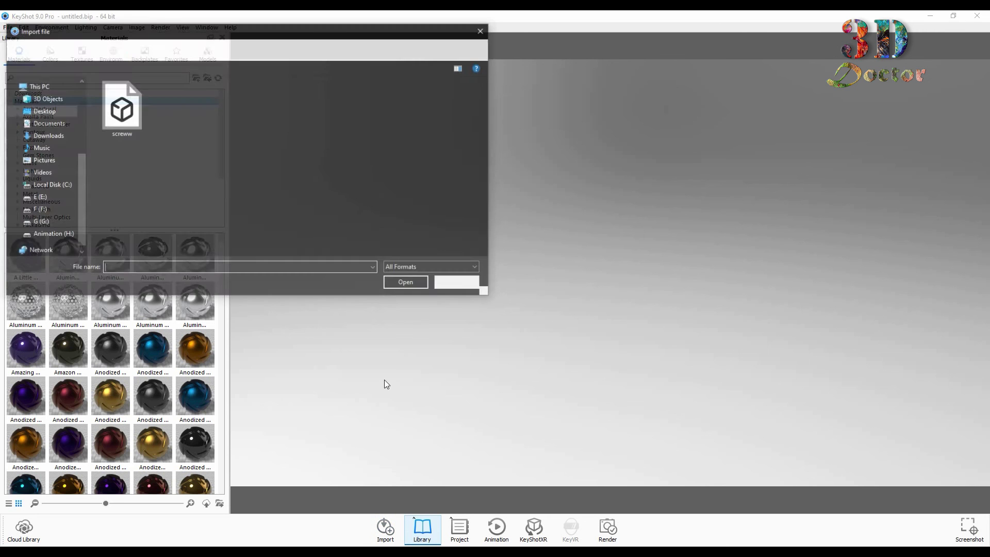
click(119, 110)
click(407, 283)
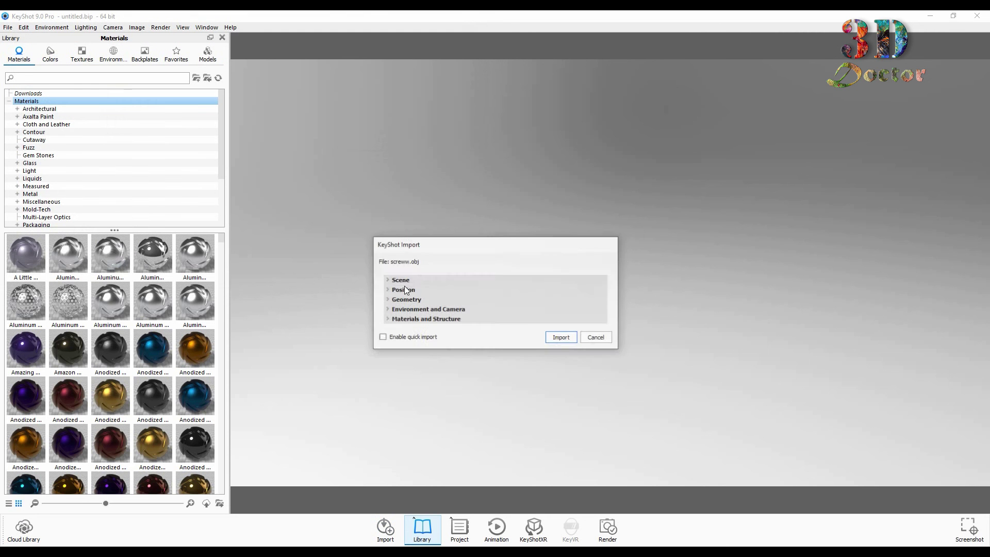
click(562, 339)
scroll(575, 306, up, 3)
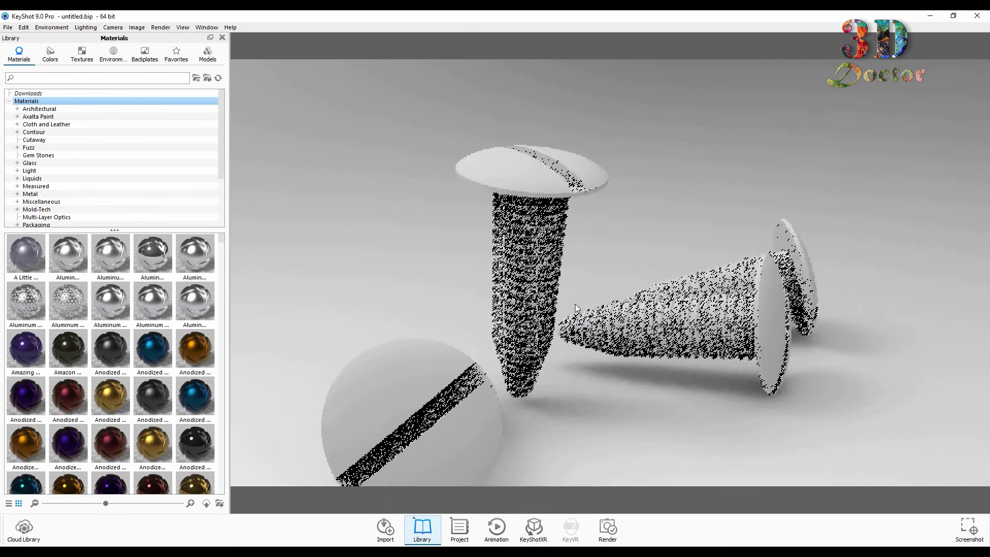
scroll(573, 303, down, 6)
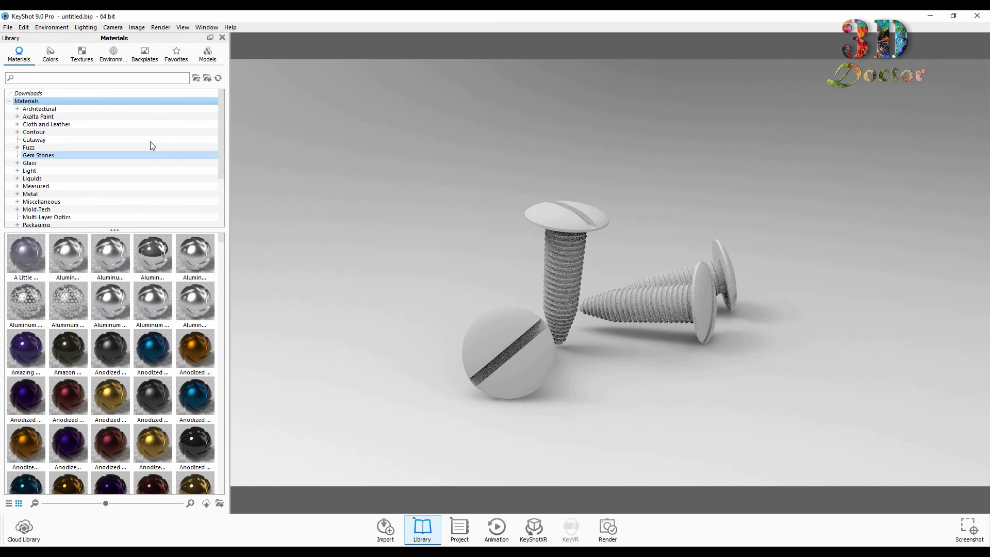
Search the material library for "ste" and apply a polished-looking stainless steel material to the screws.
click(136, 79)
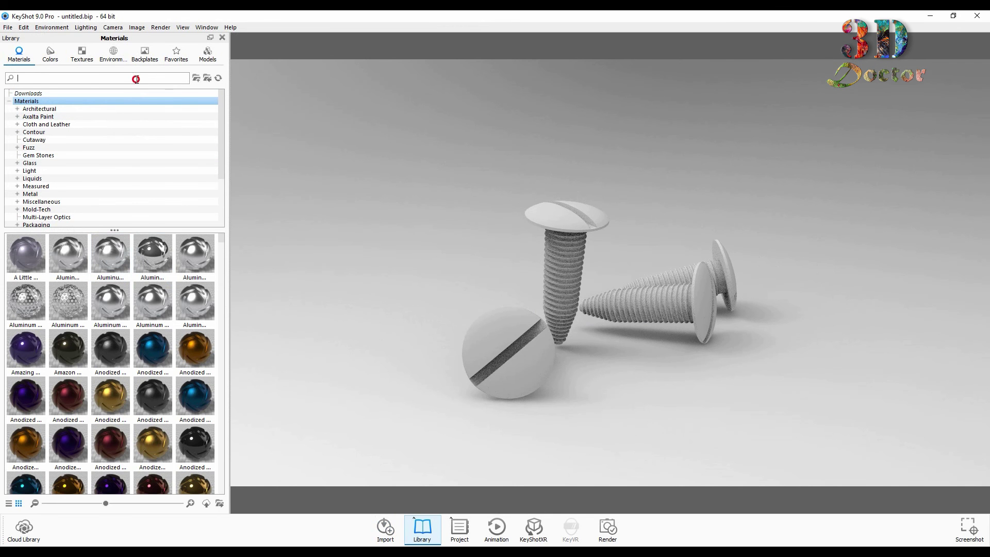
text(sti)
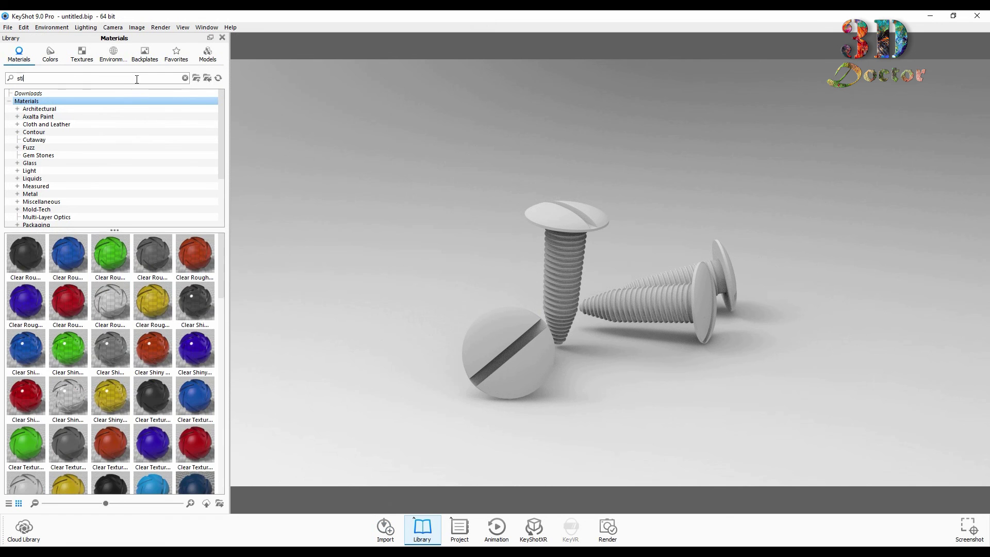
text(l)
key(BackSpace)
key(BackSpace)
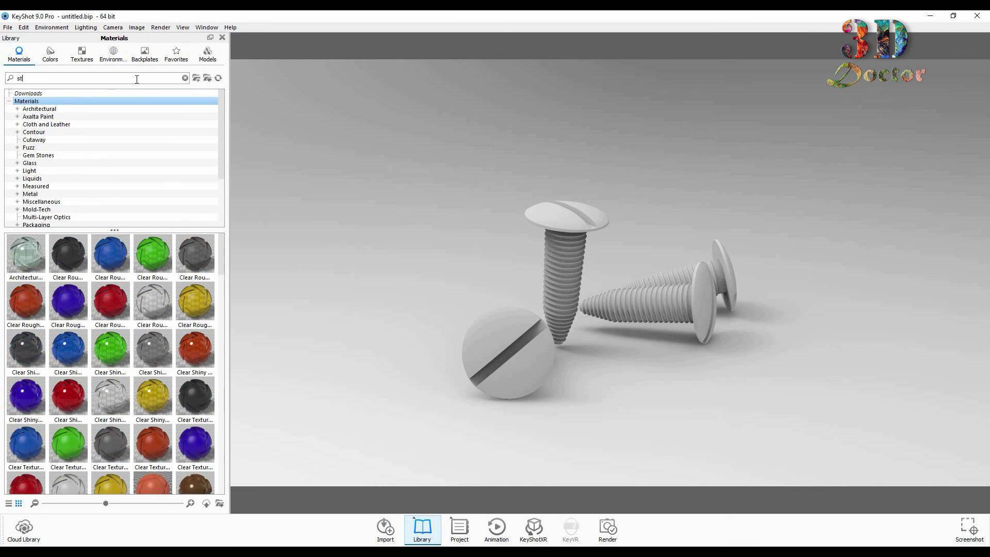
text(e)
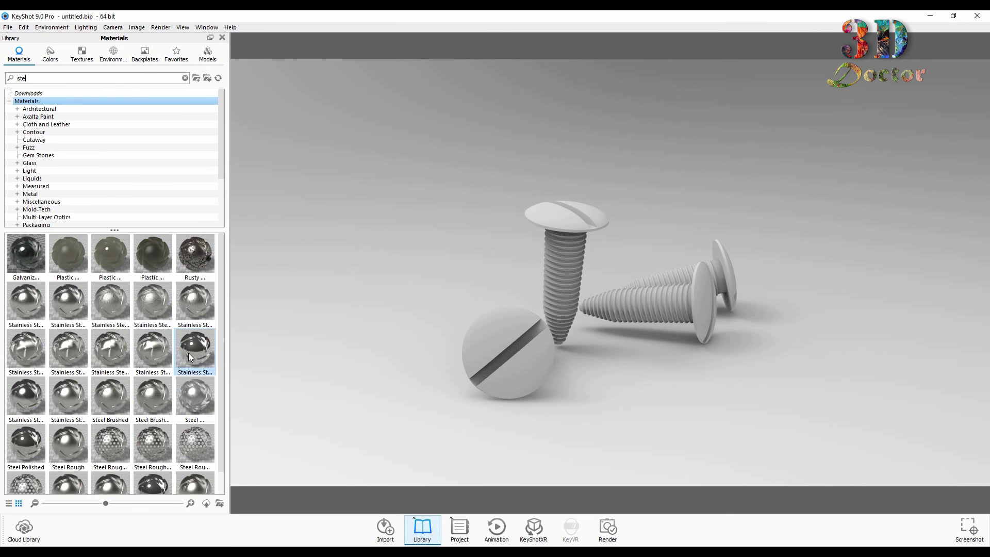
drag(187, 352, 562, 262)
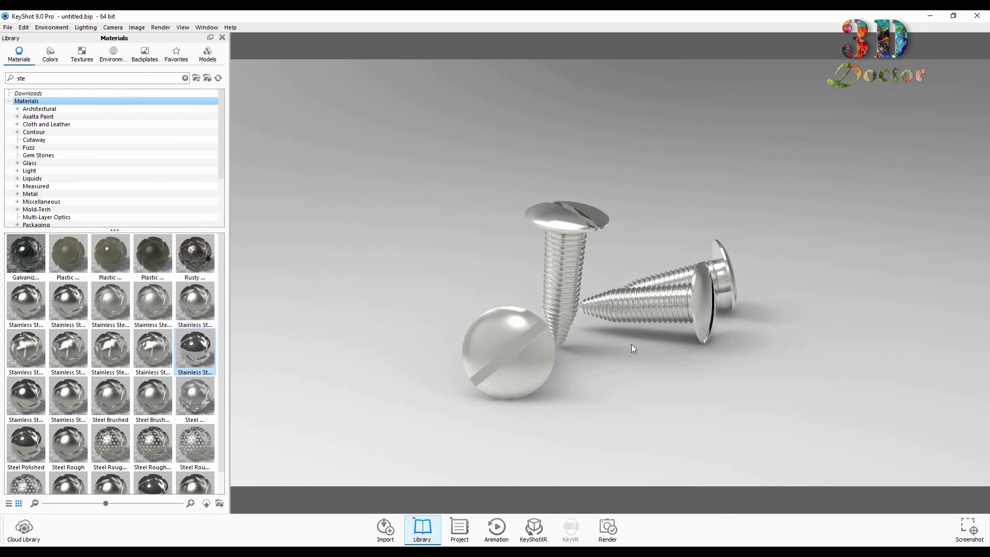
Set the camera to a slightly raised front view that frames all four screws closely.
drag(630, 344, 478, 335)
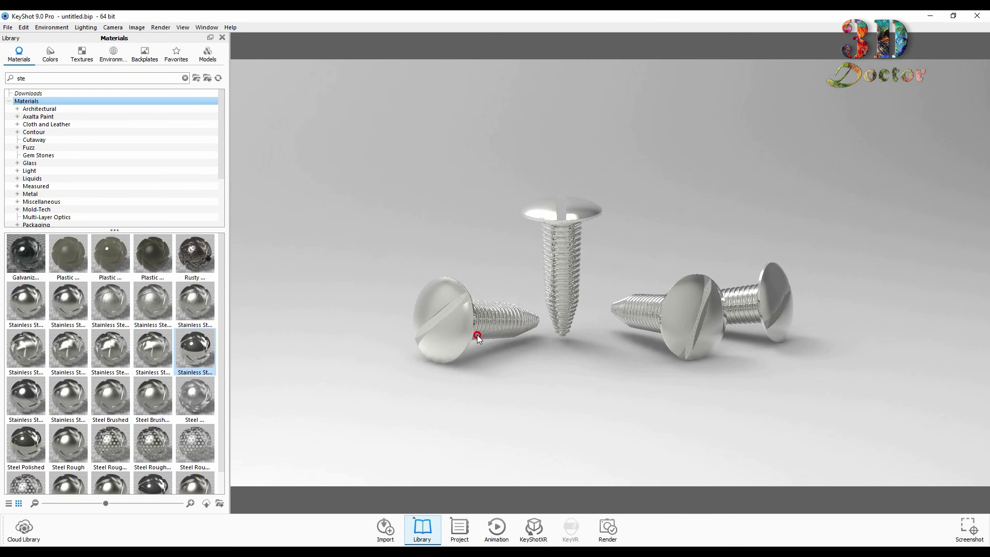
drag(602, 355, 586, 340)
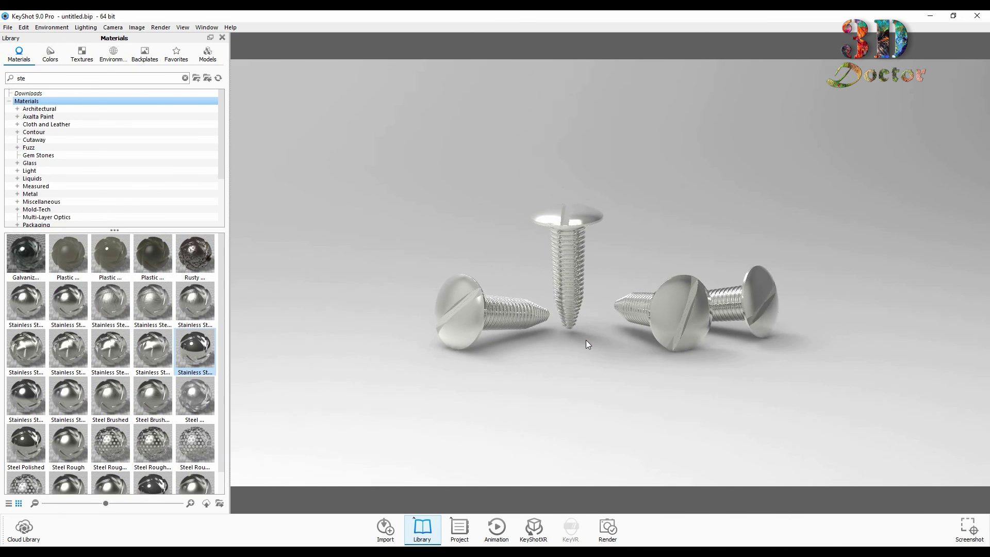
scroll(586, 339, up, 2)
scroll(572, 327, up, 2)
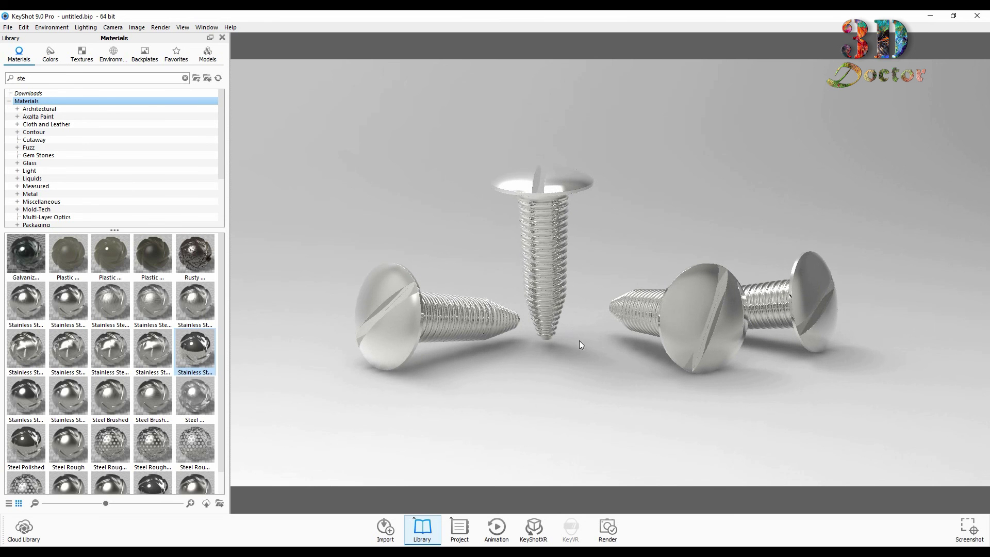
mouse_move(580, 340)
mouse_down()
mouse_move(609, 344)
mouse_move(609, 354)
mouse_up()
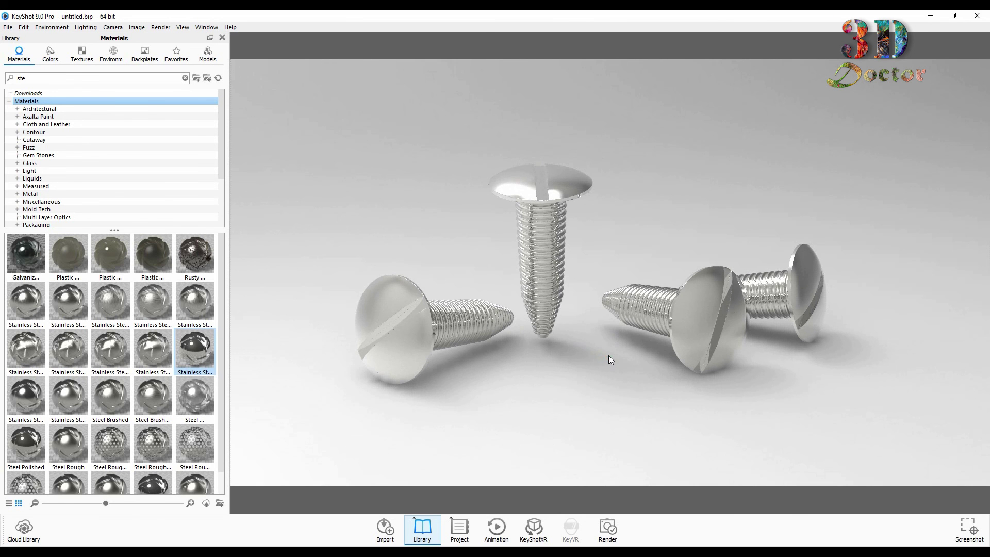
Render a JPEG still image of the screws with the Desktop as output folder.
click(602, 527)
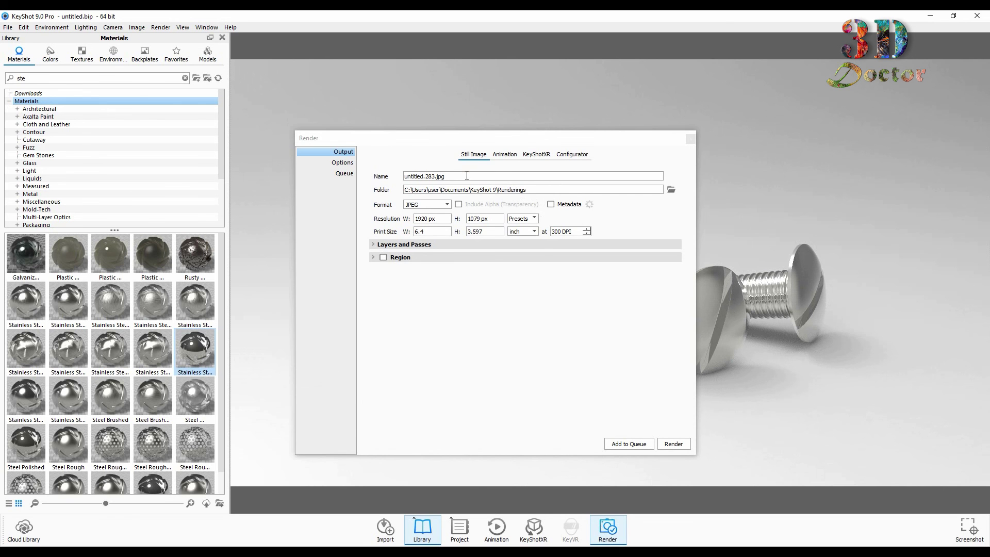
click(671, 191)
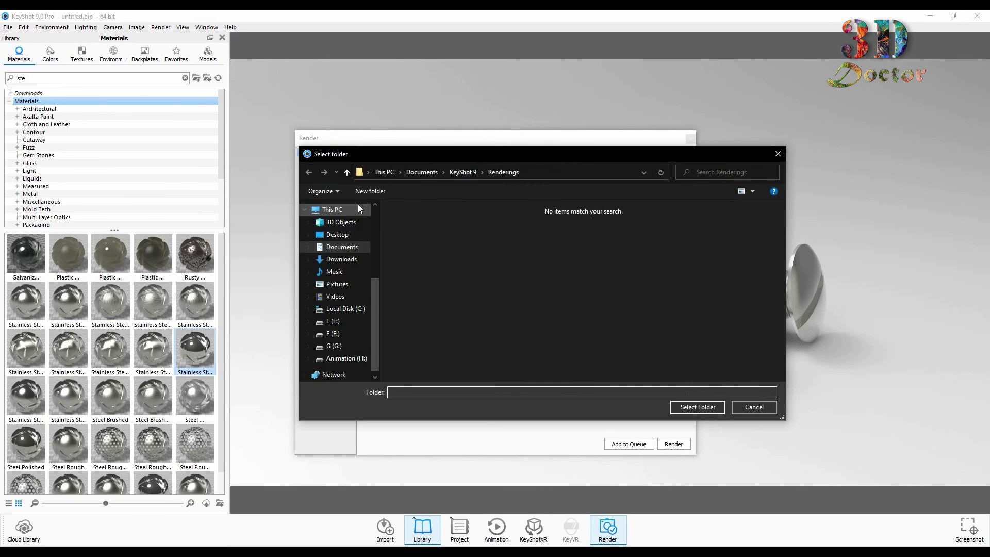
click(344, 235)
click(710, 408)
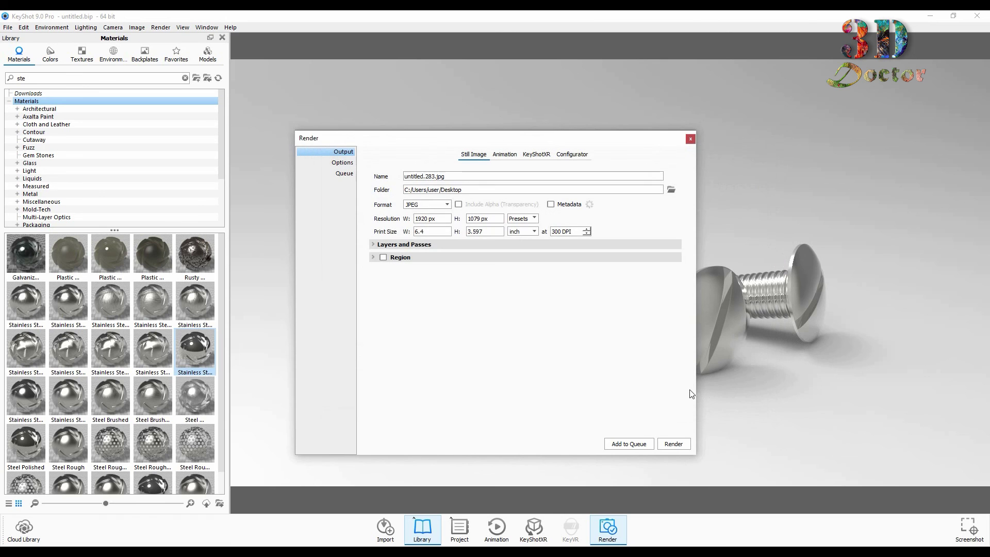
click(680, 445)
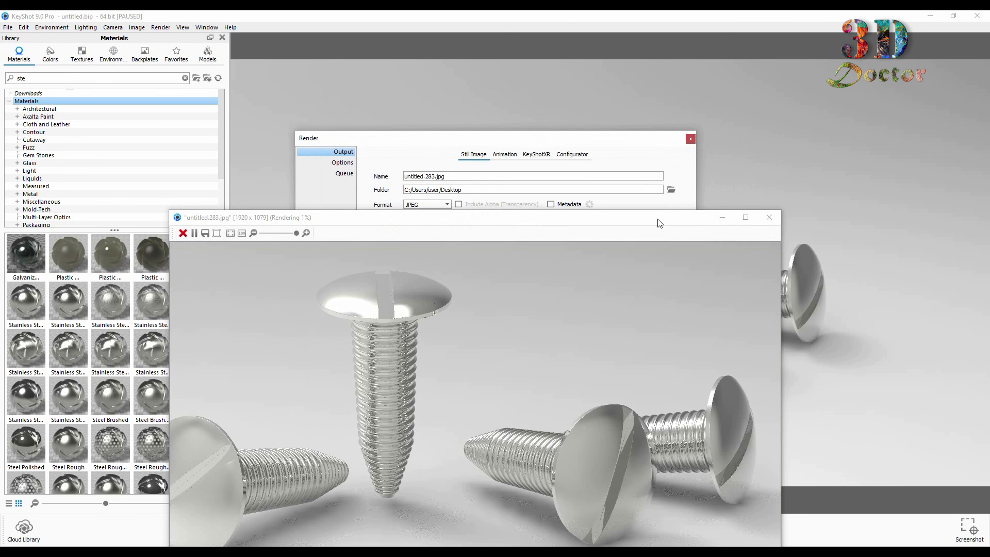
drag(656, 221, 692, 70)
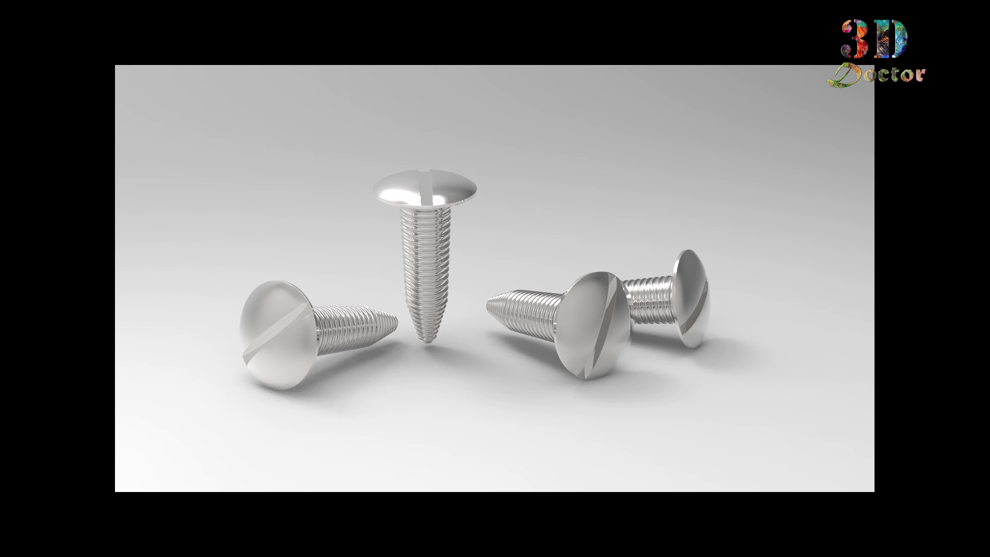